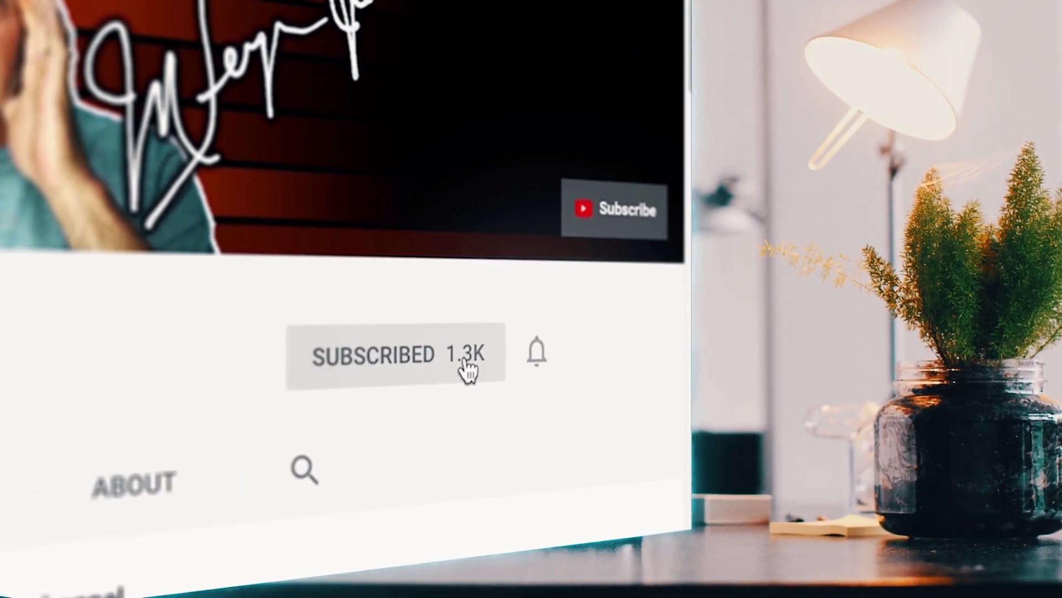
Download obs-ndi-4.9.0-Windows-Installer.exe (2.2 MB) from the GitHub release's Assets list.
{"action": "left_click", "coordinate": [536, 354]}
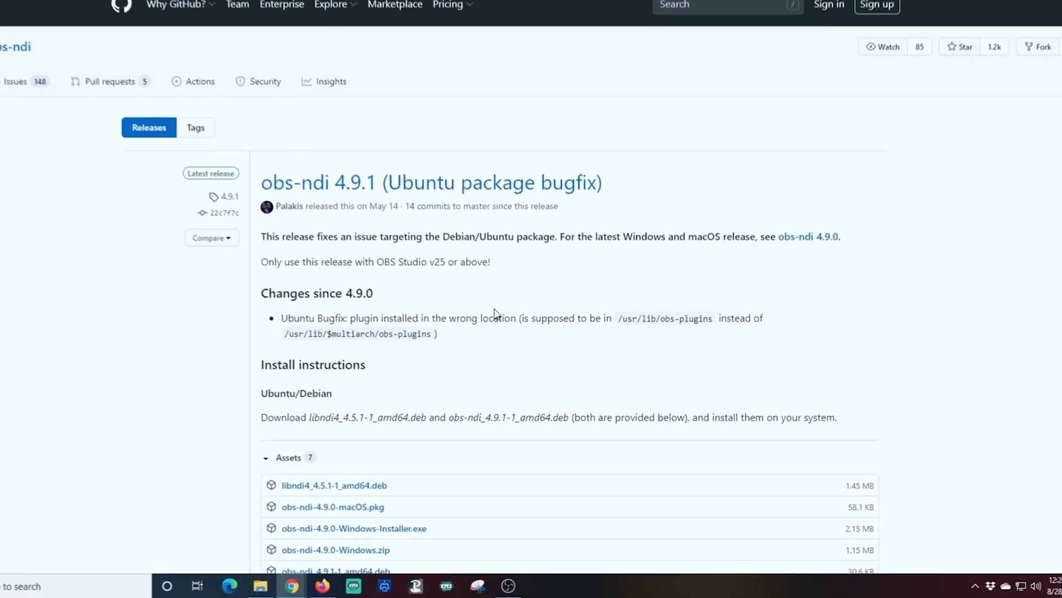
{"action": "scroll", "coordinate": [614, 307], "scroll_direction": "down", "scroll_amount": 5}
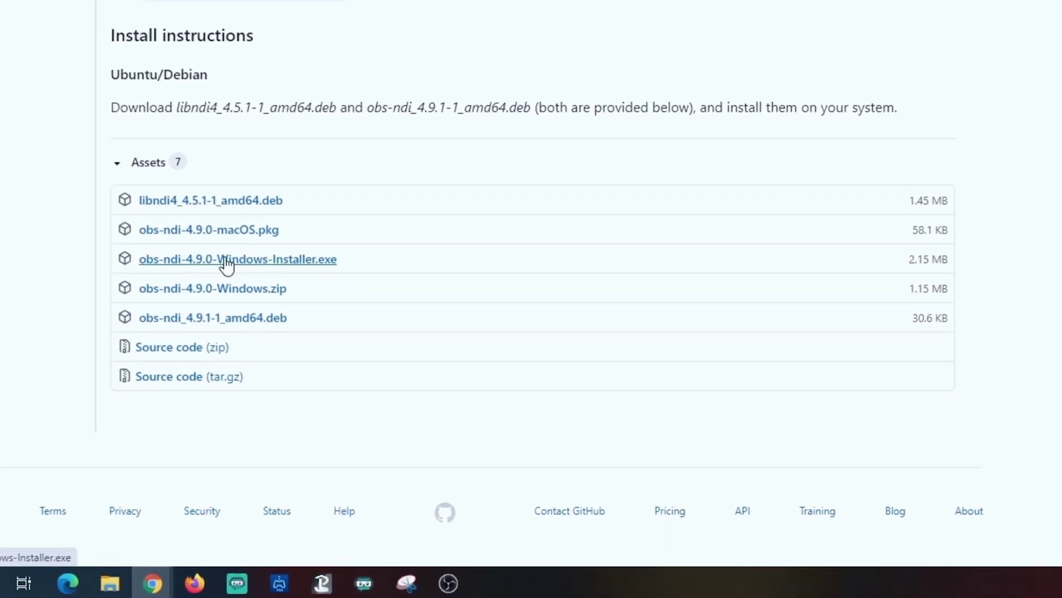
{"action": "left_click", "coordinate": [227, 260]}
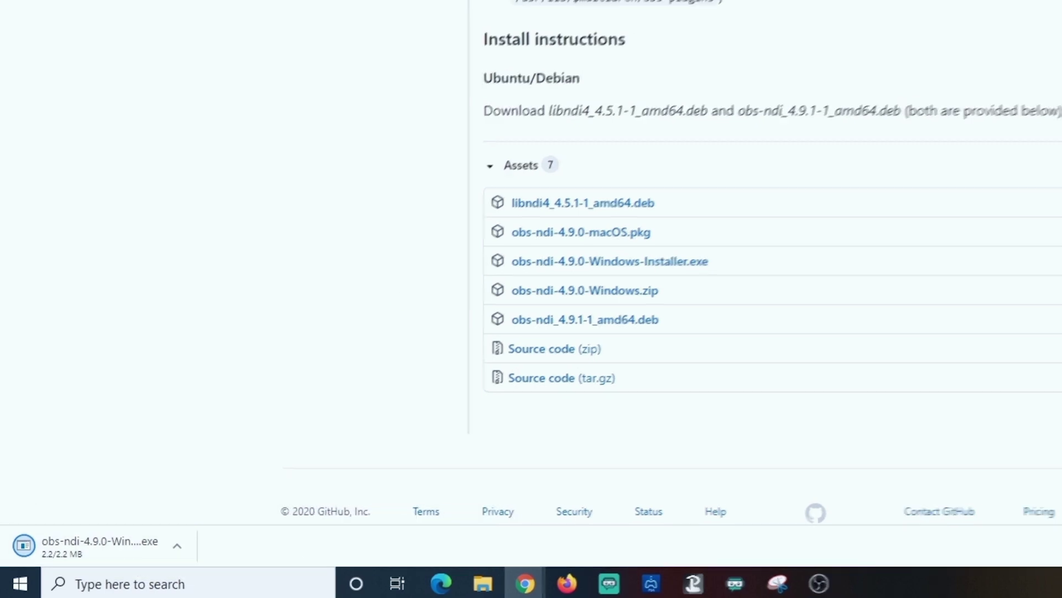
Launch the downloaded obs-ndi installer from the Downloads folder in File Explorer.
{"action": "left_click", "coordinate": [525, 583]}
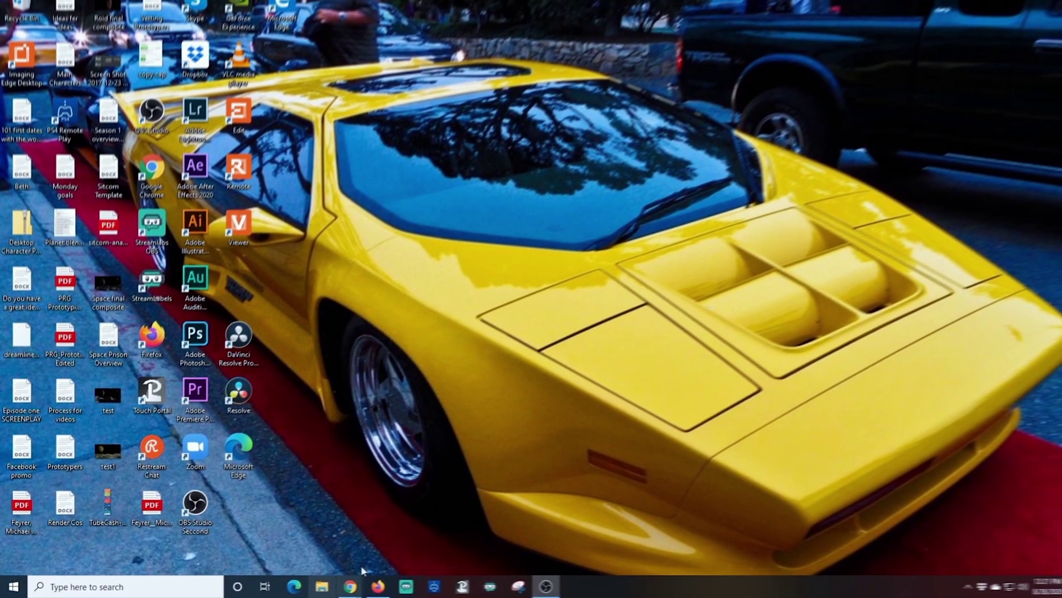
{"action": "left_click", "coordinate": [322, 586]}
{"action": "scroll", "coordinate": [498, 443], "scroll_direction": "down", "scroll_amount": 5}
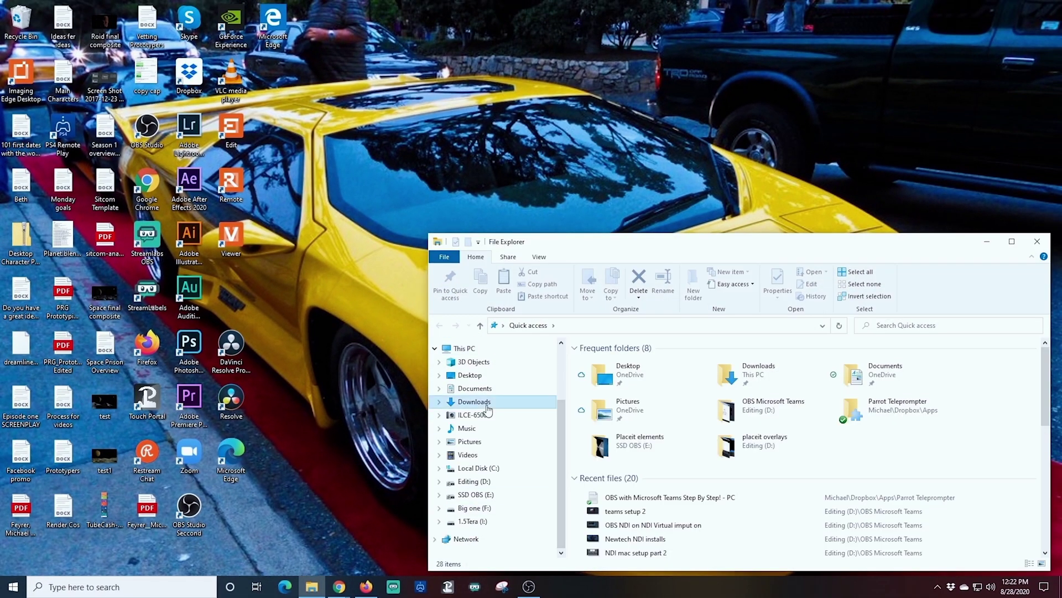
{"action": "left_click", "coordinate": [490, 394]}
{"action": "double_click", "coordinate": [638, 377]}
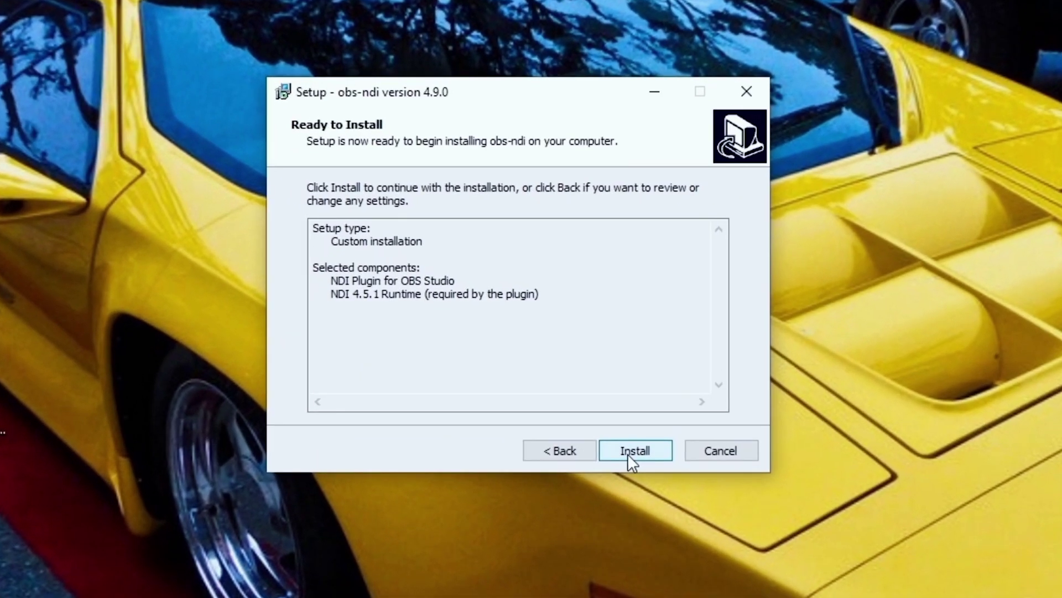
Install obs-ndi and the NDI 4 Runtime with default folders, leaving OBS Studio running.
{"action": "left_click", "coordinate": [628, 453]}
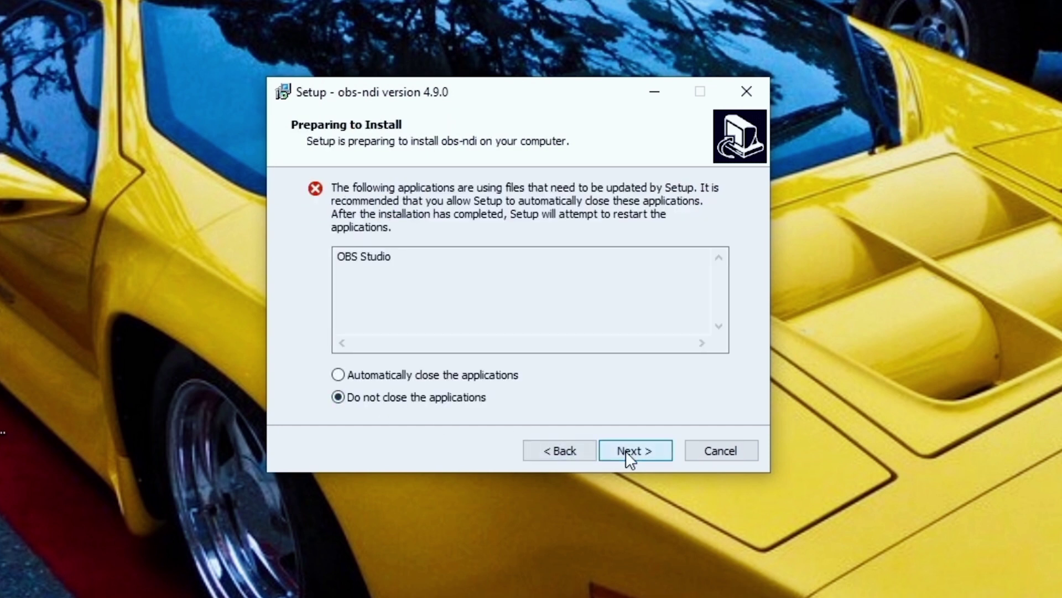
{"action": "left_click", "coordinate": [626, 451]}
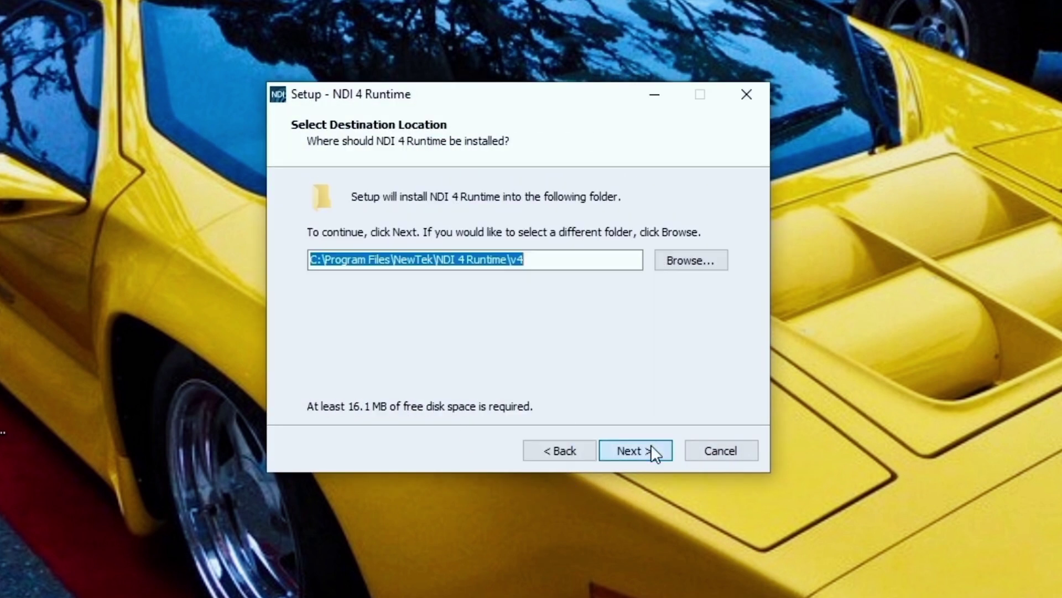
{"action": "left_click", "coordinate": [643, 447]}
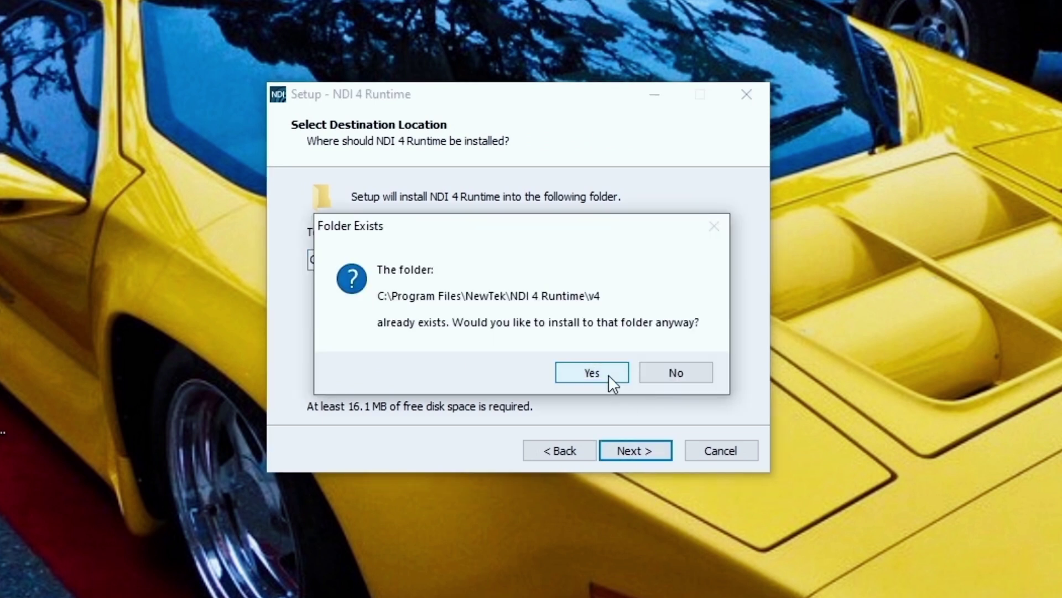
{"action": "left_click", "coordinate": [593, 372]}
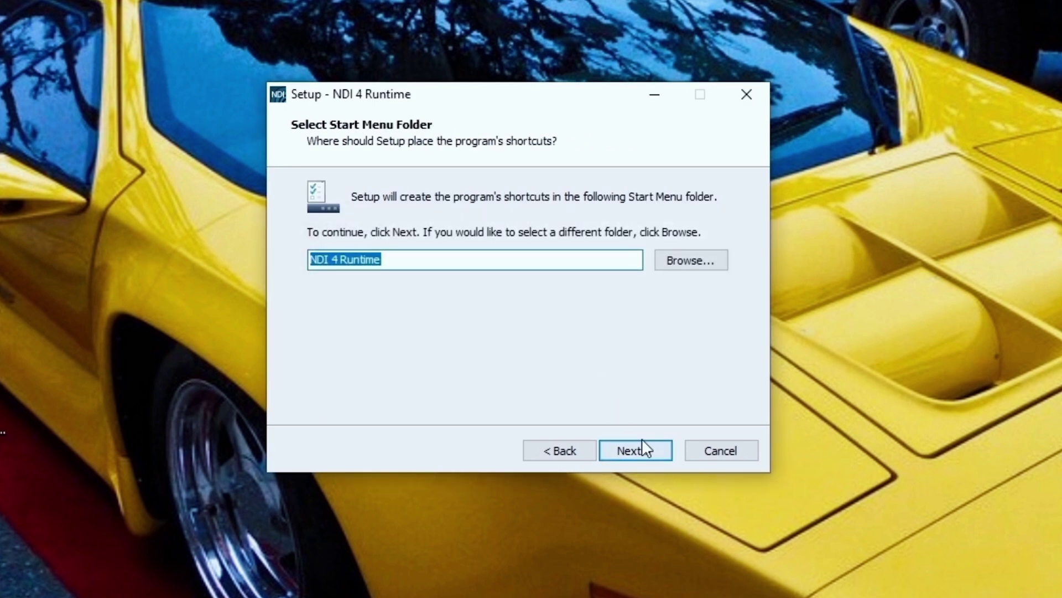
{"action": "left_click", "coordinate": [629, 449]}
{"action": "left_click", "coordinate": [638, 448]}
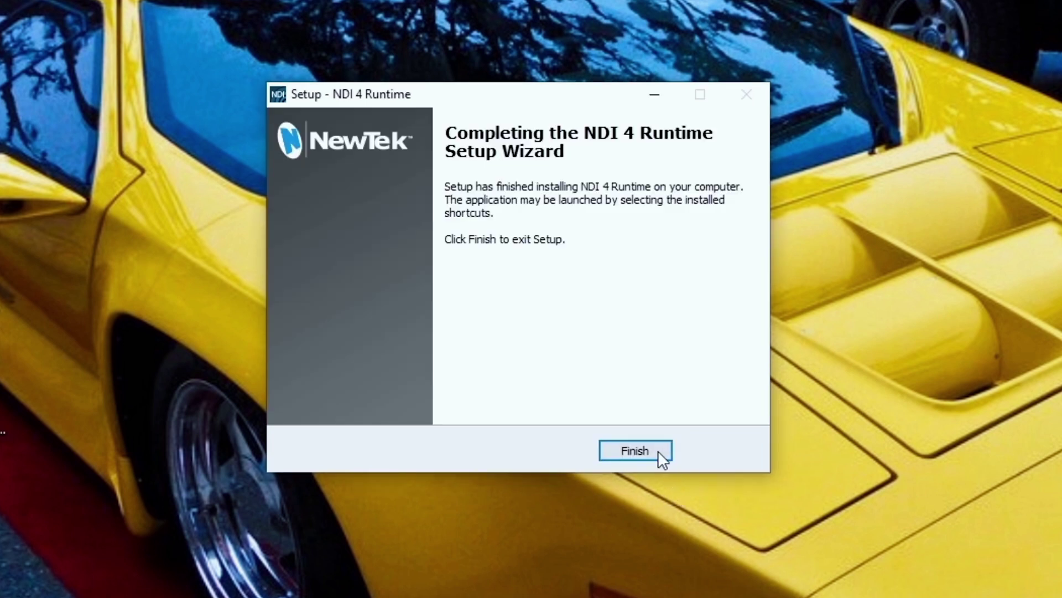
{"action": "left_click", "coordinate": [654, 449]}
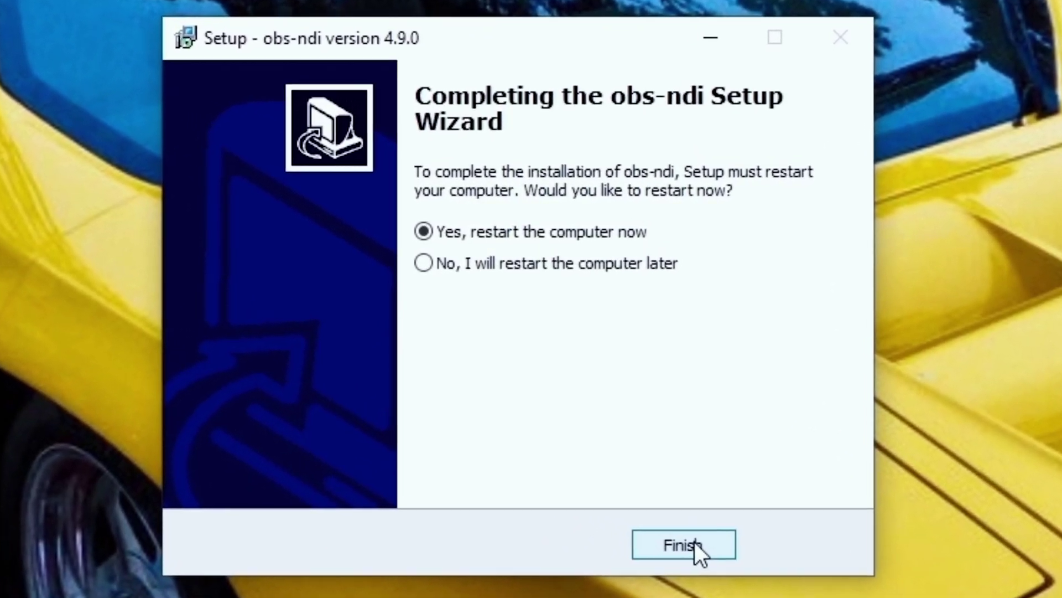
Open a new Chrome tab and type 'newtech ND' into the Google search box.
{"action": "mouse_move", "coordinate": [343, 589]}
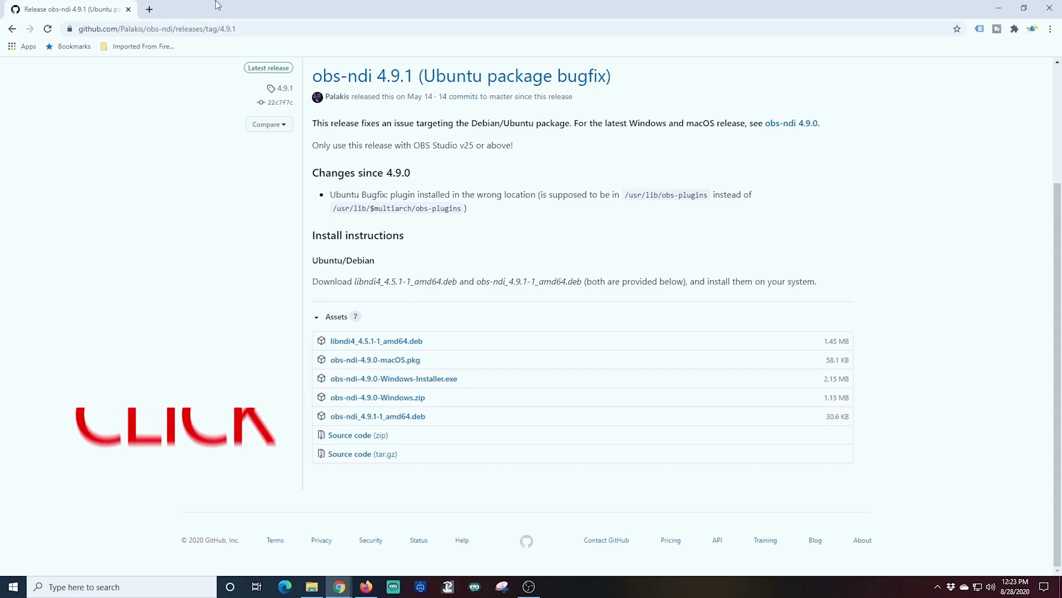
{"action": "key", "text": "ctrl+t"}
{"action": "left_click", "coordinate": [438, 234]}
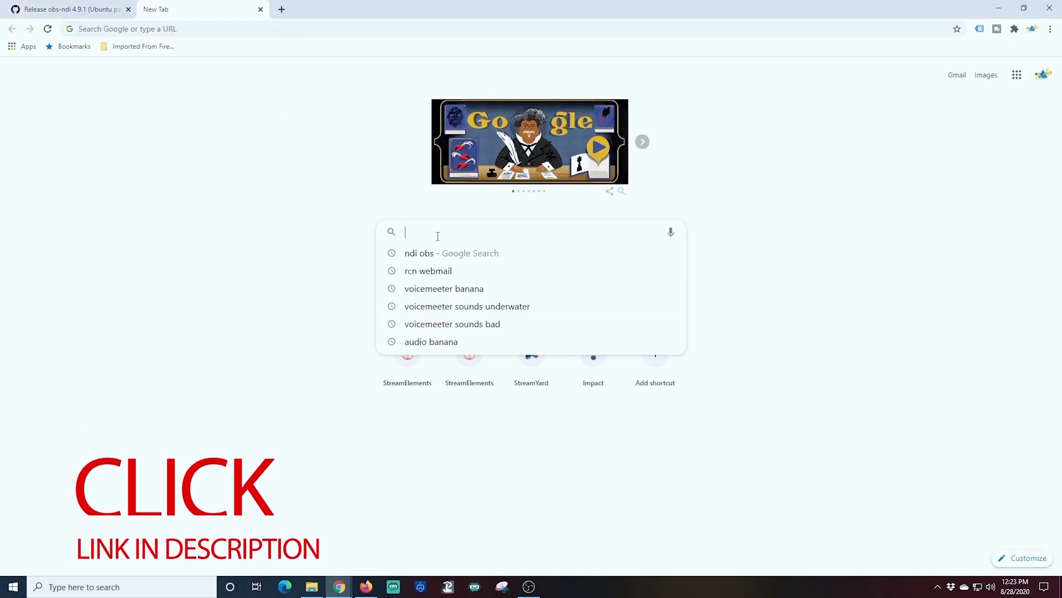
{"action": "type", "text": "newtech"}
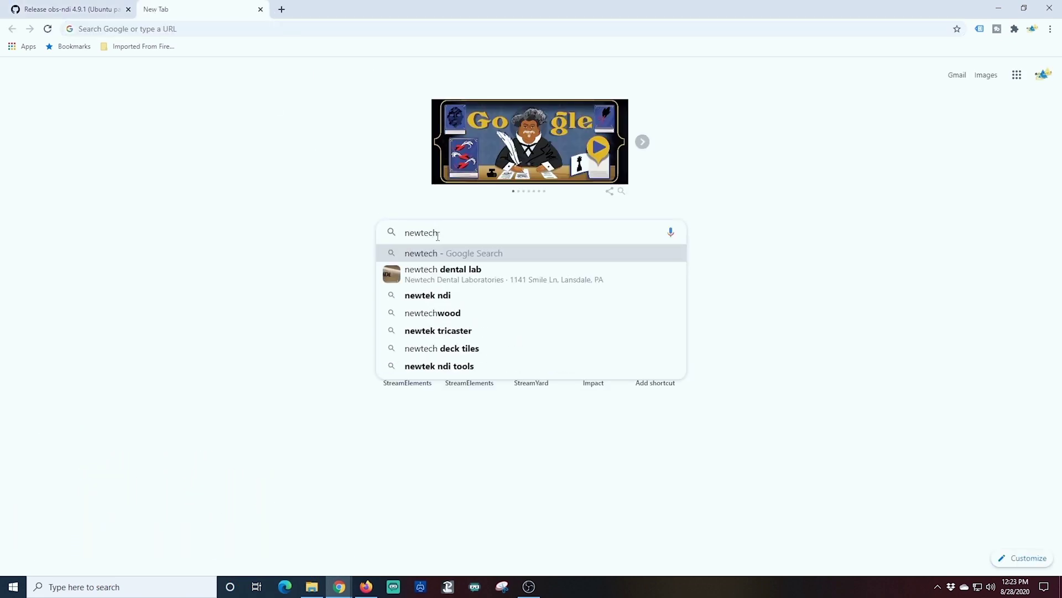
{"action": "type", "text": " ND"}
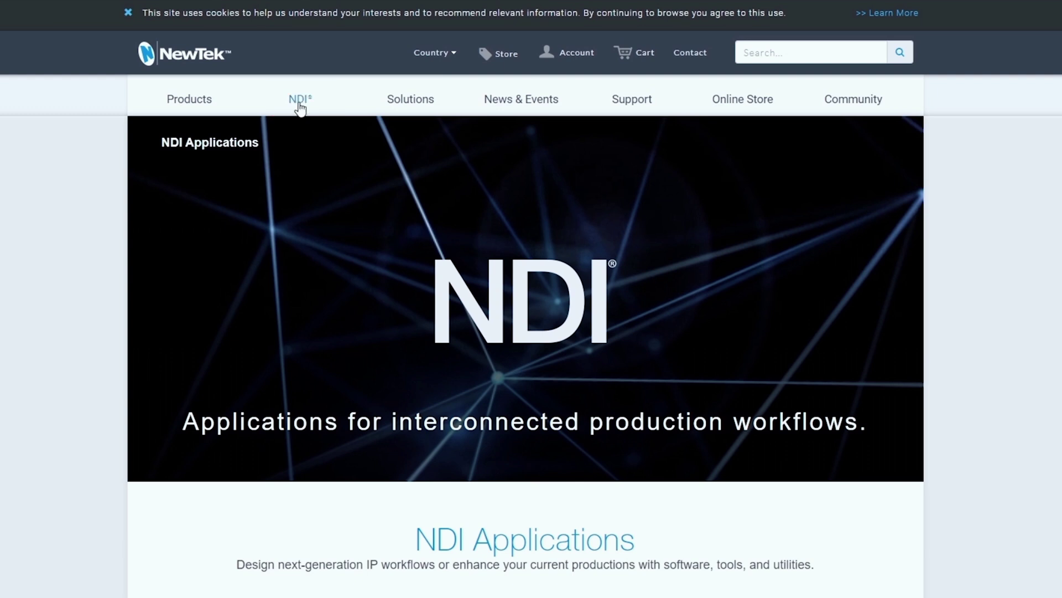
Go to NDI Tools, dismiss the cookie notice, and request the NDI Tools for Windows download.
{"action": "mouse_move", "coordinate": [299, 108]}
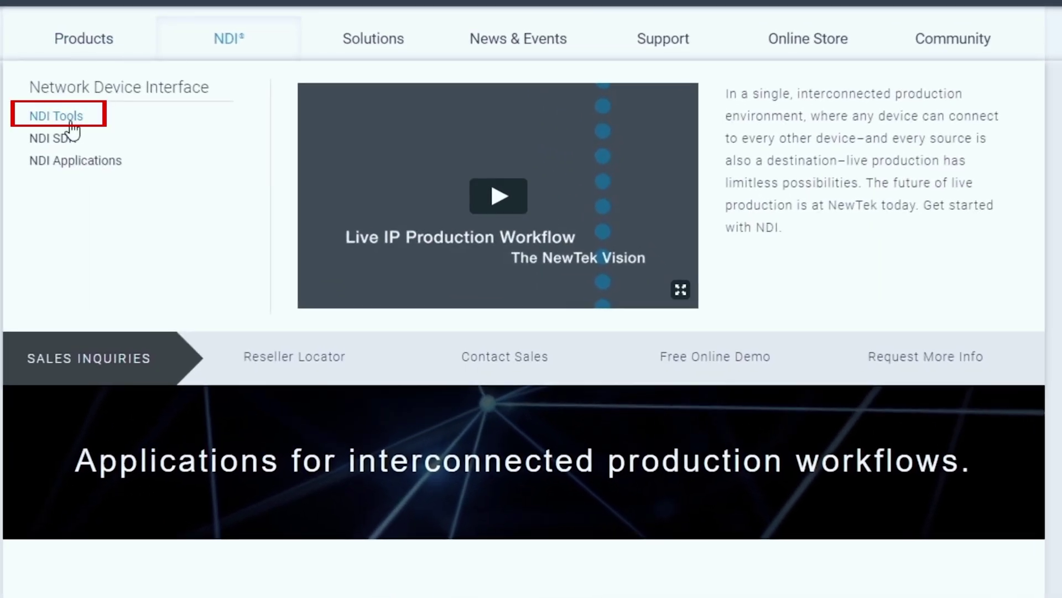
{"action": "left_click", "coordinate": [55, 116]}
{"action": "scroll", "coordinate": [531, 310], "scroll_direction": "down", "scroll_amount": 10}
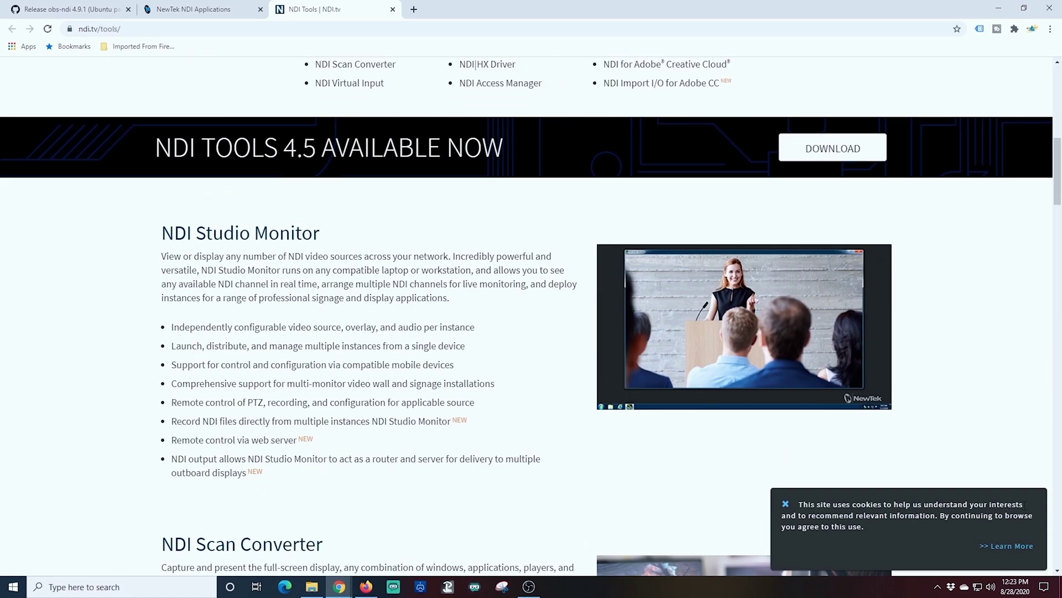
{"action": "left_click", "coordinate": [785, 504]}
{"action": "scroll", "coordinate": [662, 464], "scroll_direction": "down", "scroll_amount": 15}
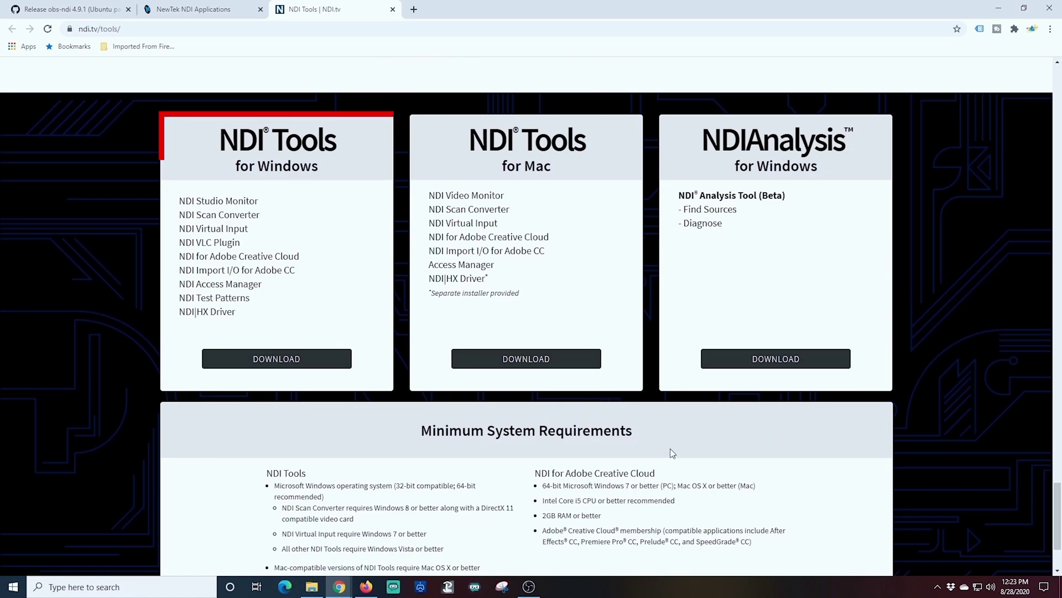
{"action": "left_click", "coordinate": [288, 358]}
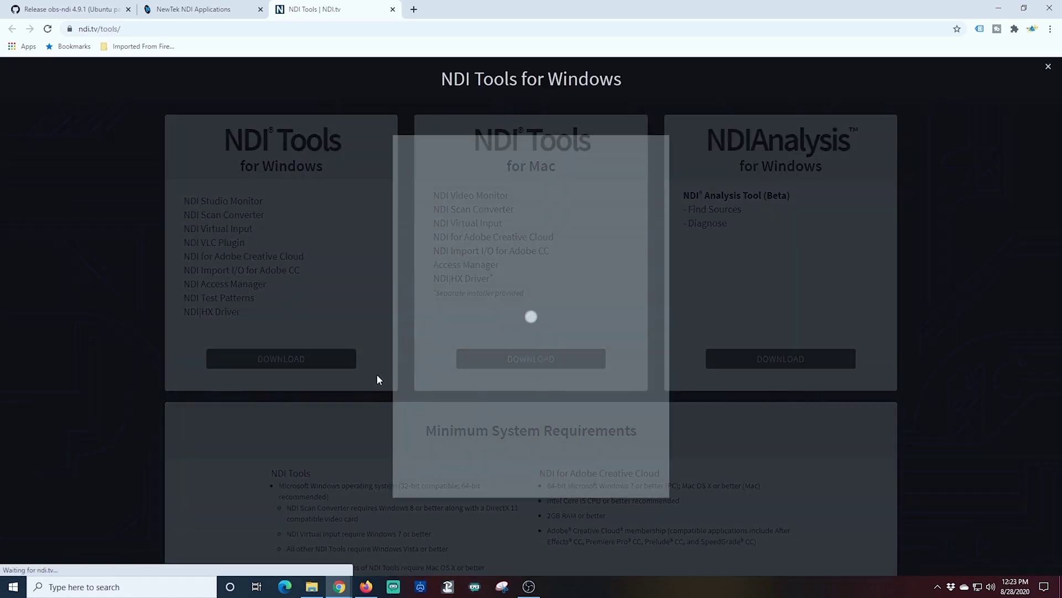
Submit the registration form with Video Production industry and opt-in, then download NDI 4 Tools.
{"action": "left_click", "coordinate": [489, 165]}
{"action": "type", "text": "Mike"}
{"action": "left_click", "coordinate": [438, 203]}
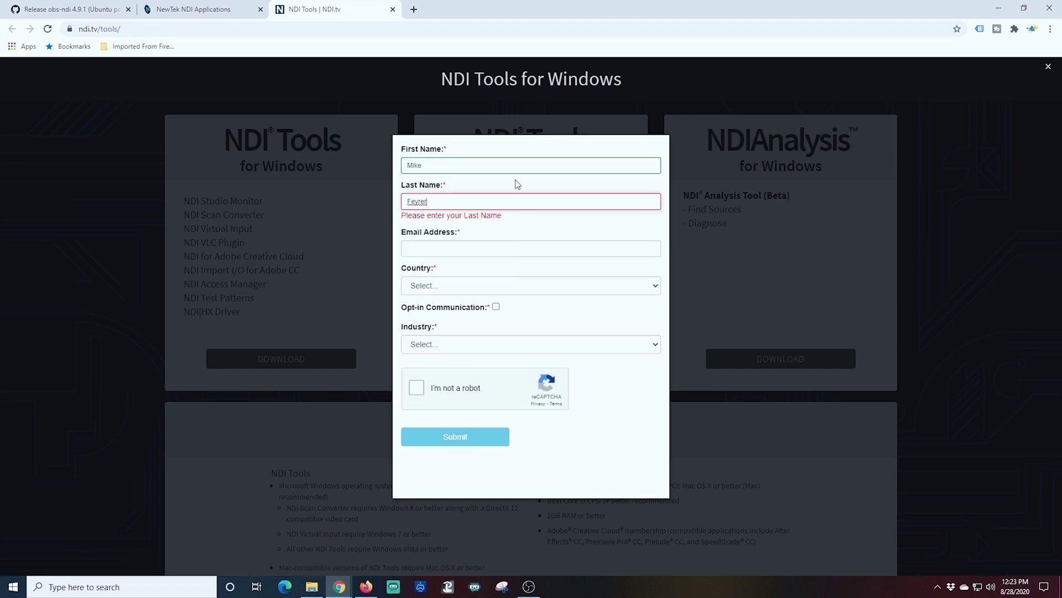
{"action": "left_click", "coordinate": [498, 227]}
{"action": "left_click", "coordinate": [489, 370]}
{"action": "left_click", "coordinate": [417, 389]}
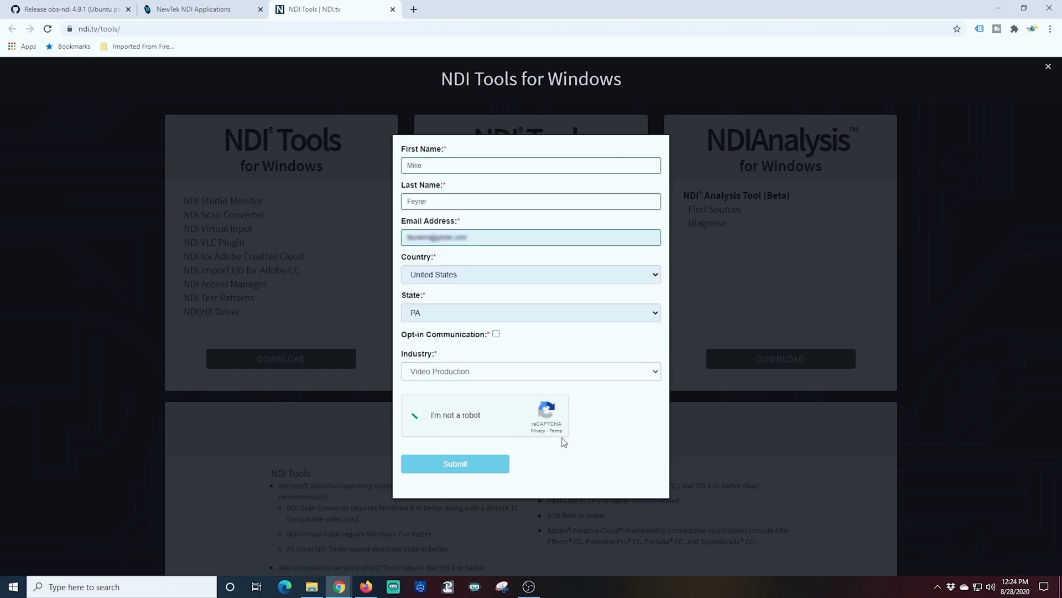
{"action": "left_click", "coordinate": [496, 334]}
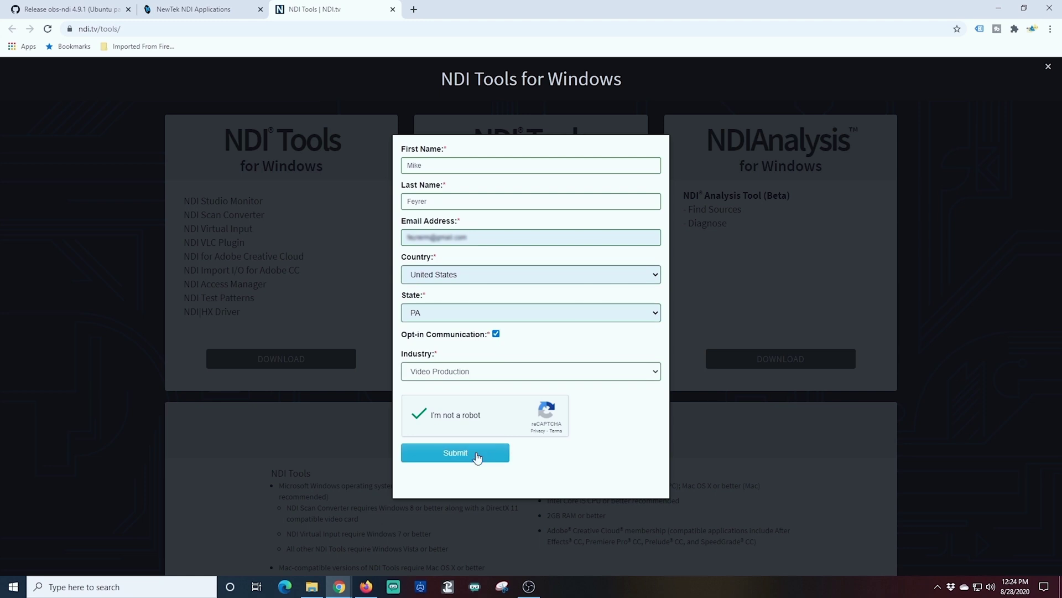
{"action": "left_click", "coordinate": [477, 457]}
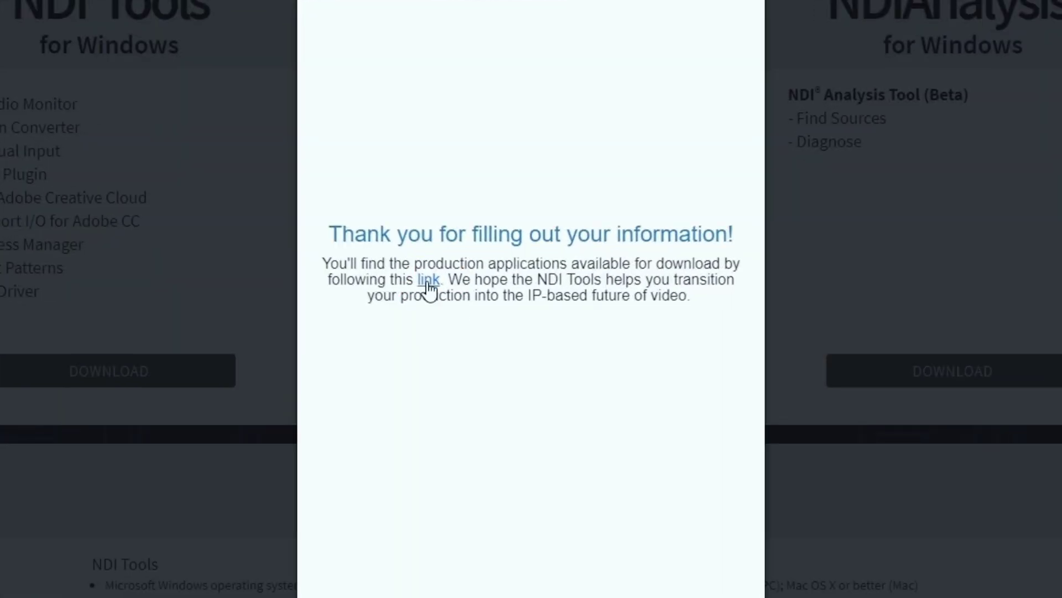
{"action": "left_click", "coordinate": [428, 281]}
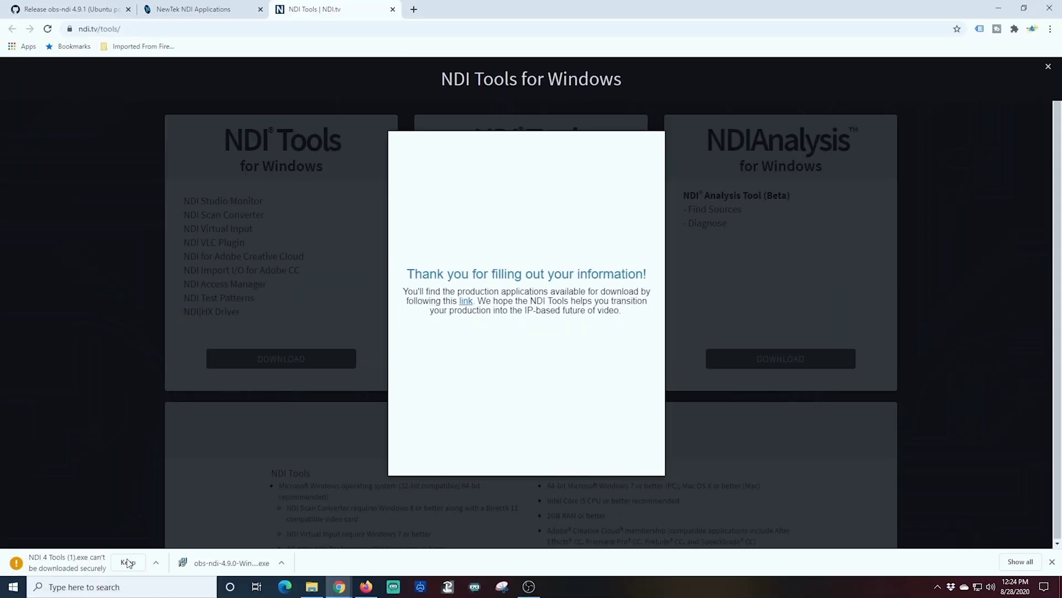
Launch the NDI 4 Tools installer, accept the licence, keep the default folder and Full installation.
{"action": "left_click", "coordinate": [175, 503]}
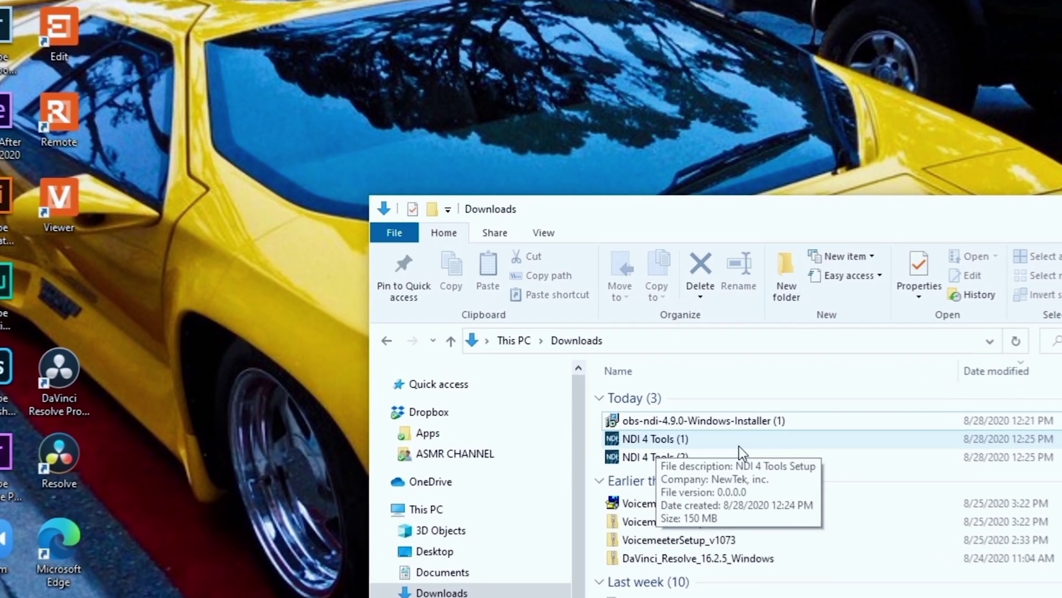
{"action": "double_click", "coordinate": [650, 430]}
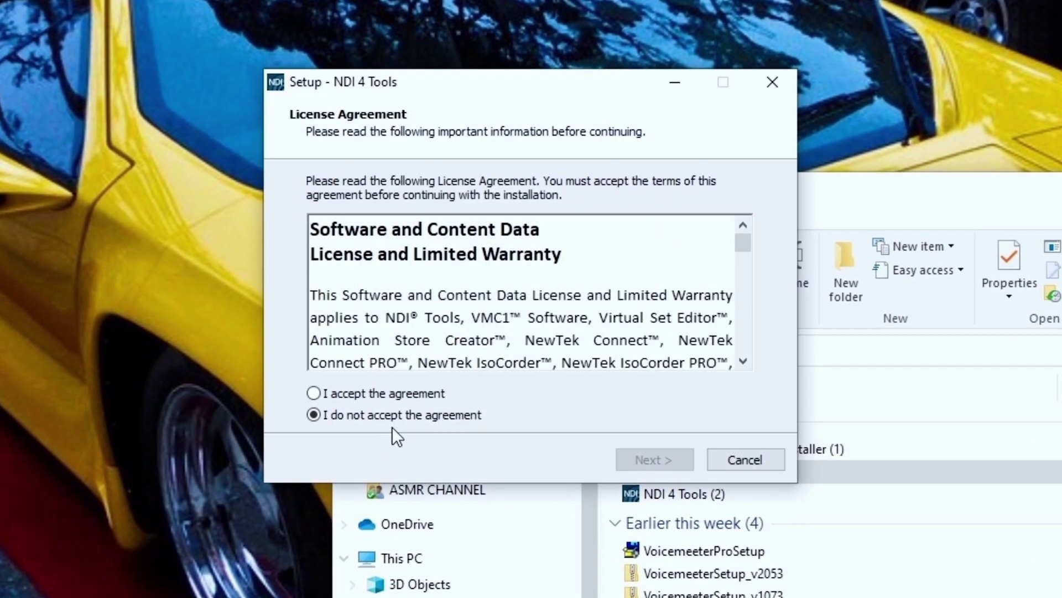
{"action": "left_click", "coordinate": [354, 386]}
{"action": "left_click", "coordinate": [649, 460]}
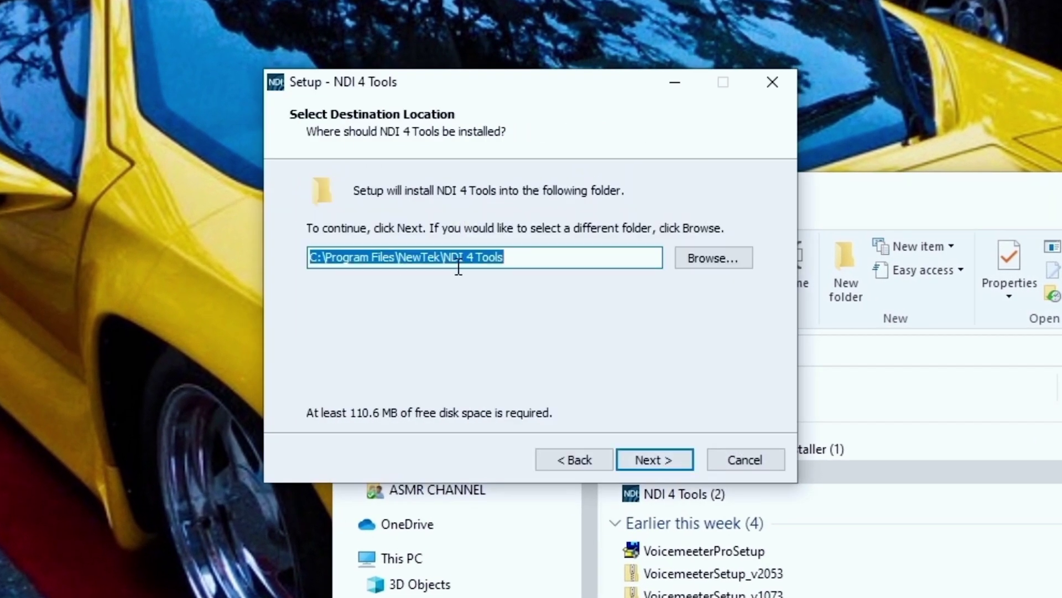
{"action": "left_click", "coordinate": [640, 455]}
{"action": "left_click", "coordinate": [604, 372]}
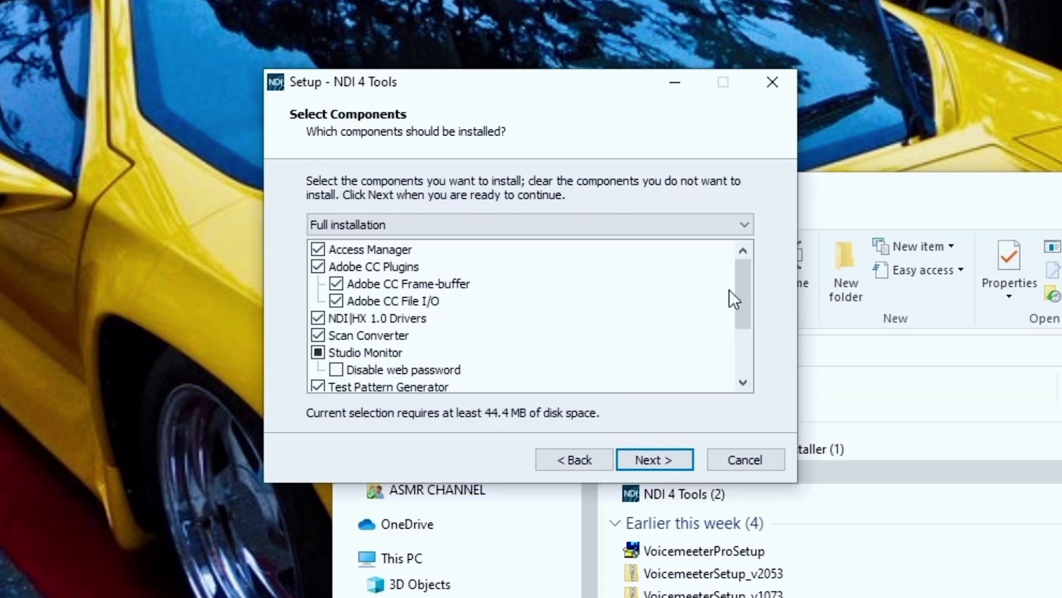
{"action": "left_click_drag", "start_coordinate": [745, 281], "coordinate": [745, 327]}
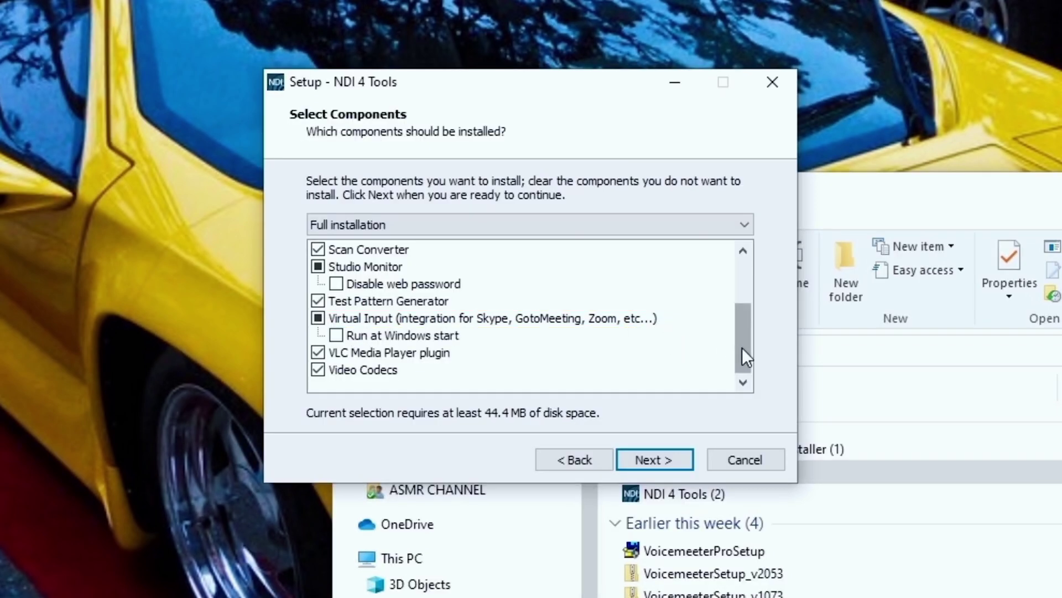
{"action": "left_click_drag", "start_coordinate": [742, 347], "coordinate": [695, 424]}
Install NDI 4 Tools without closing running applications, ignore the locked-file error, and finish.
{"action": "left_click", "coordinate": [654, 460]}
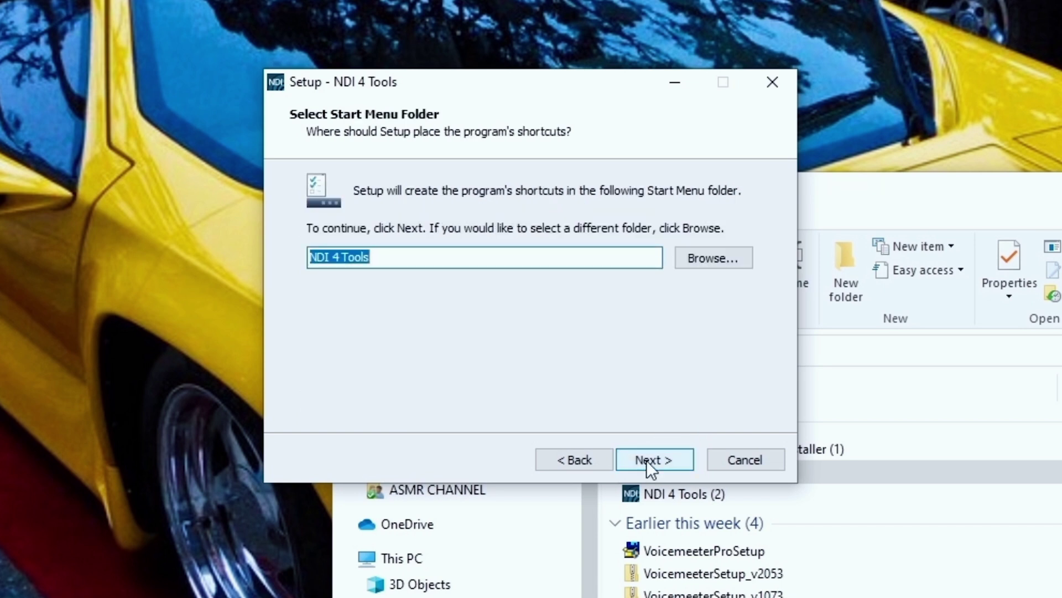
{"action": "left_click", "coordinate": [652, 465]}
{"action": "left_click", "coordinate": [646, 460]}
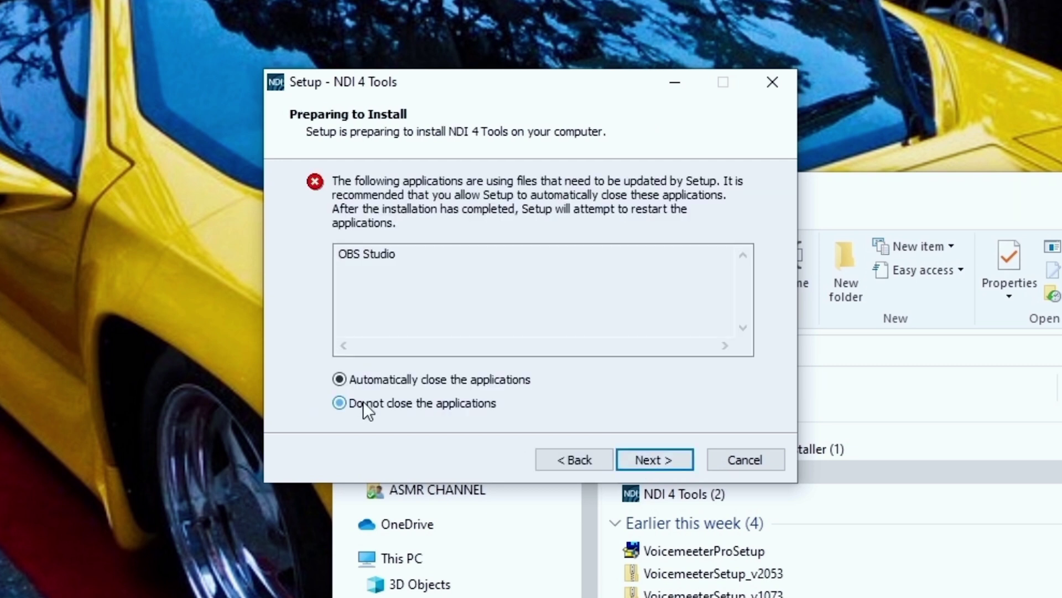
{"action": "left_click", "coordinate": [363, 401]}
{"action": "left_click", "coordinate": [635, 459]}
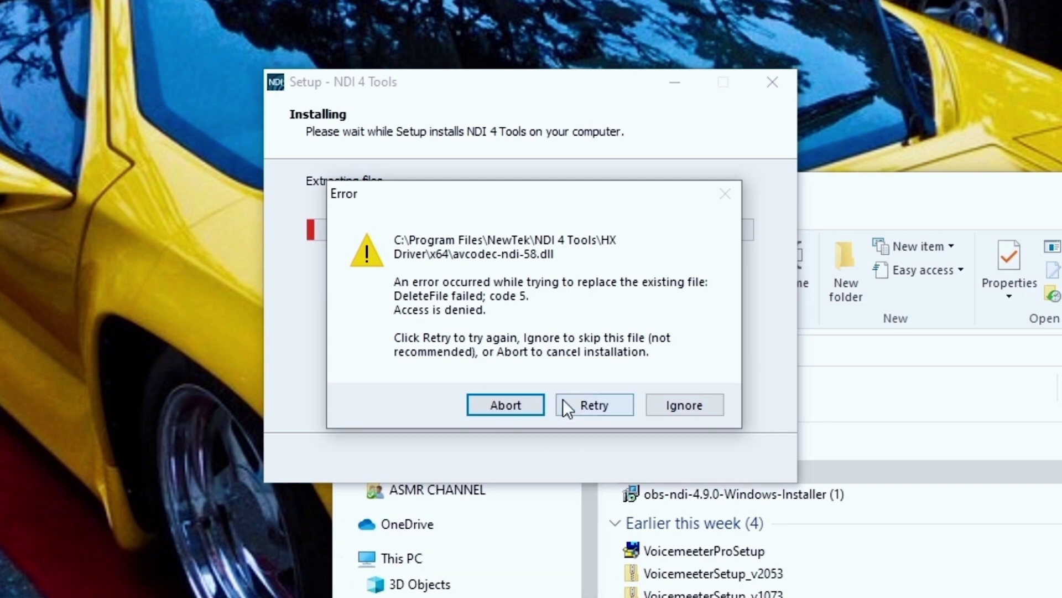
{"action": "left_click", "coordinate": [676, 404]}
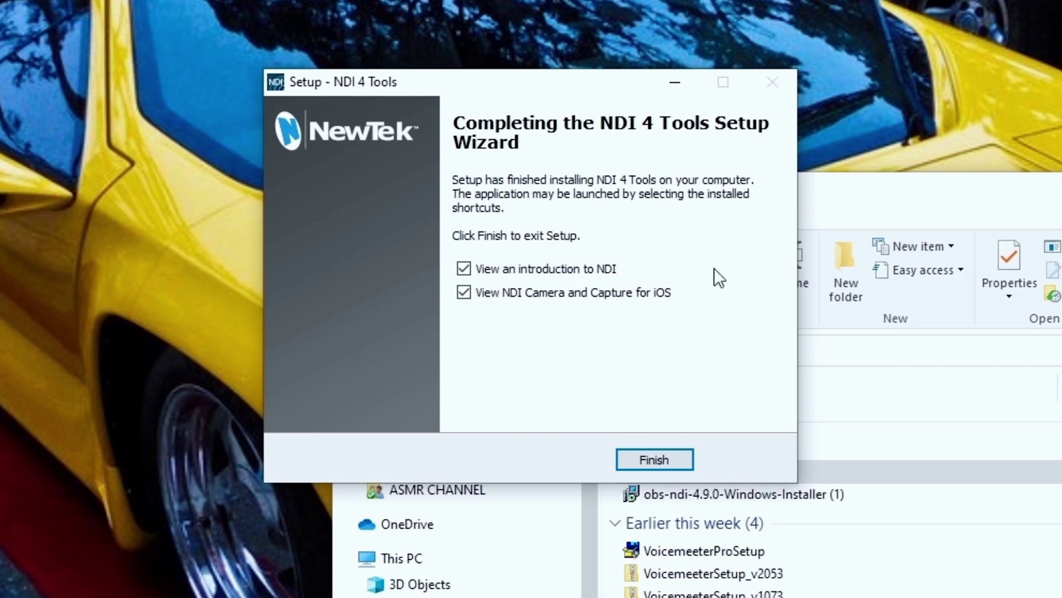
{"action": "left_click", "coordinate": [644, 457]}
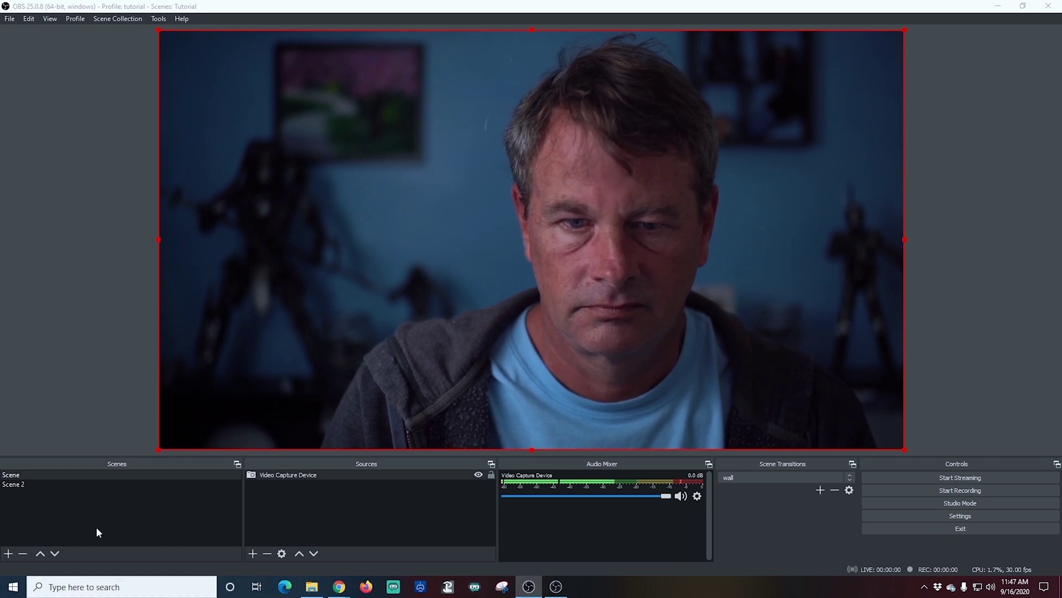
{"action": "left_click", "coordinate": [37, 485]}
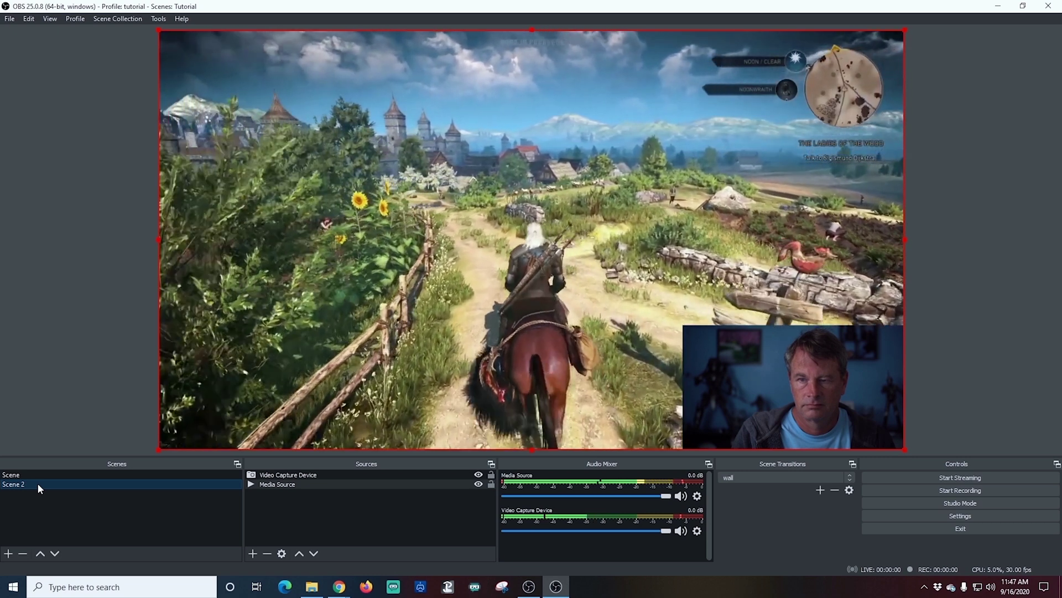
{"action": "left_click", "coordinate": [47, 474]}
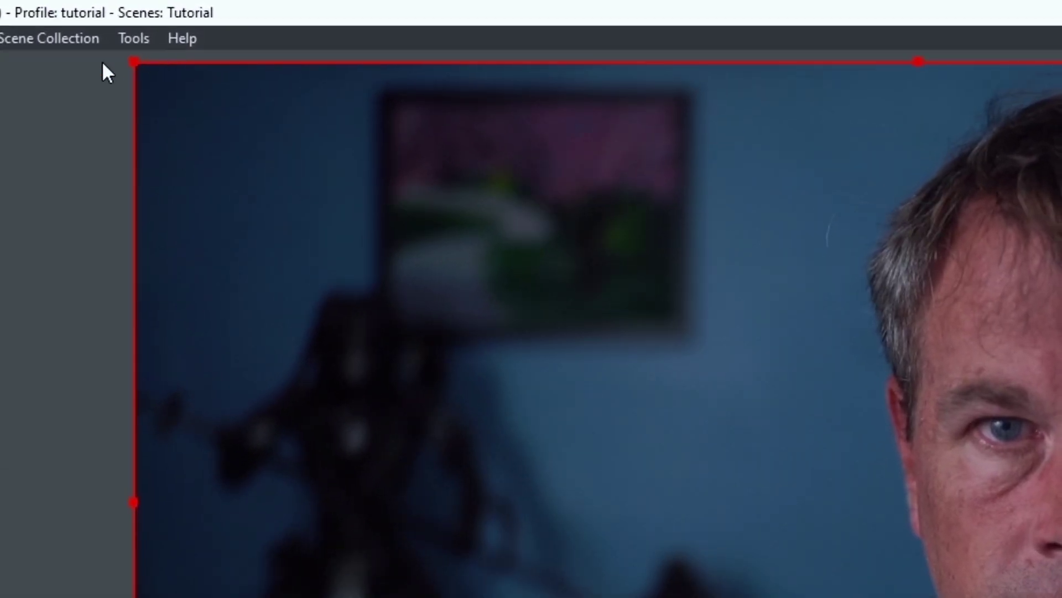
Enable NDI Main Output named 'OBS' in Tools > NDI Output settings.
{"action": "left_click", "coordinate": [140, 32]}
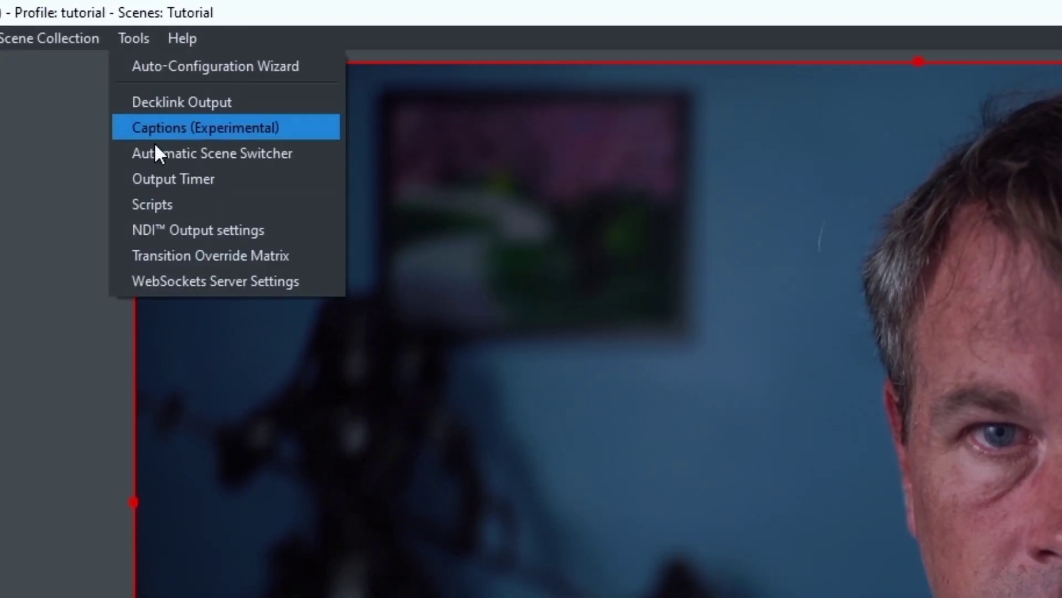
{"action": "left_click", "coordinate": [204, 230]}
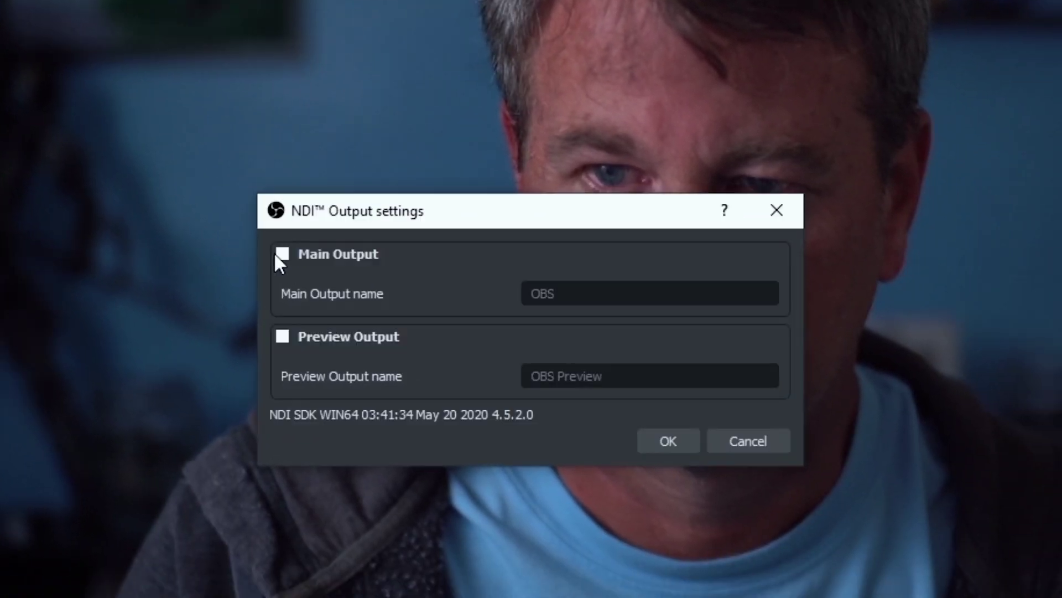
{"action": "left_click", "coordinate": [279, 253]}
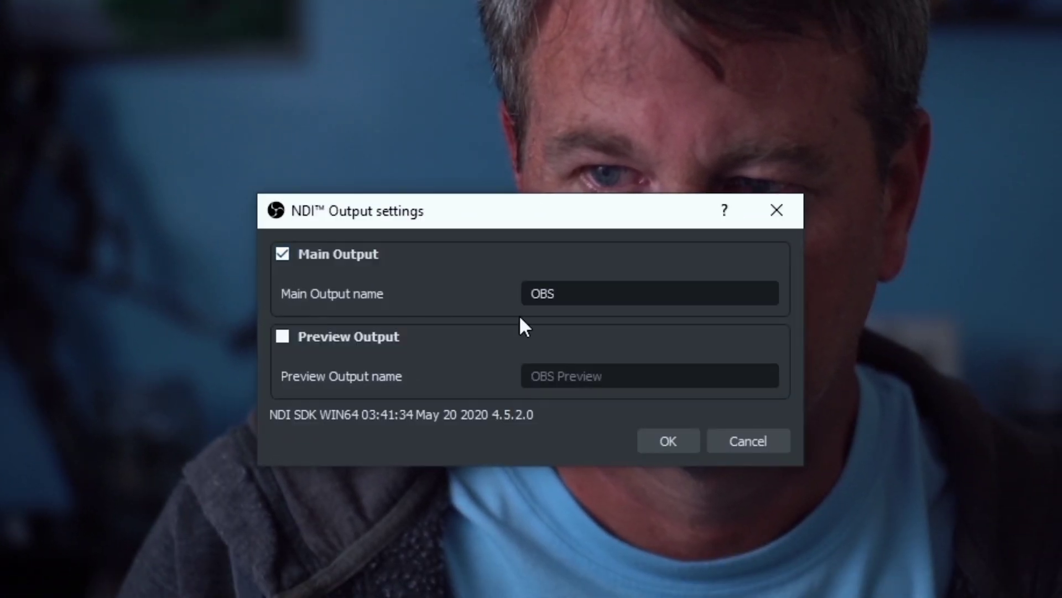
{"action": "double_click", "coordinate": [567, 294]}
{"action": "left_click", "coordinate": [567, 294]}
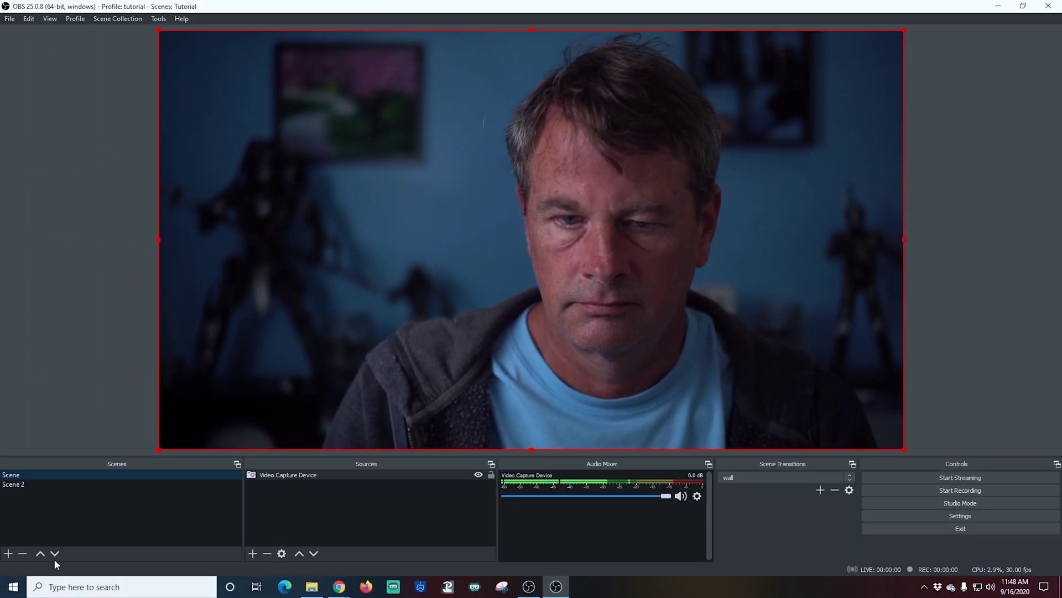
Launch NDI Virtual Input from the NDI 4 Tools Start menu folder.
{"action": "left_click", "coordinate": [13, 591]}
{"action": "scroll", "coordinate": [60, 487], "scroll_direction": "down", "scroll_amount": 10}
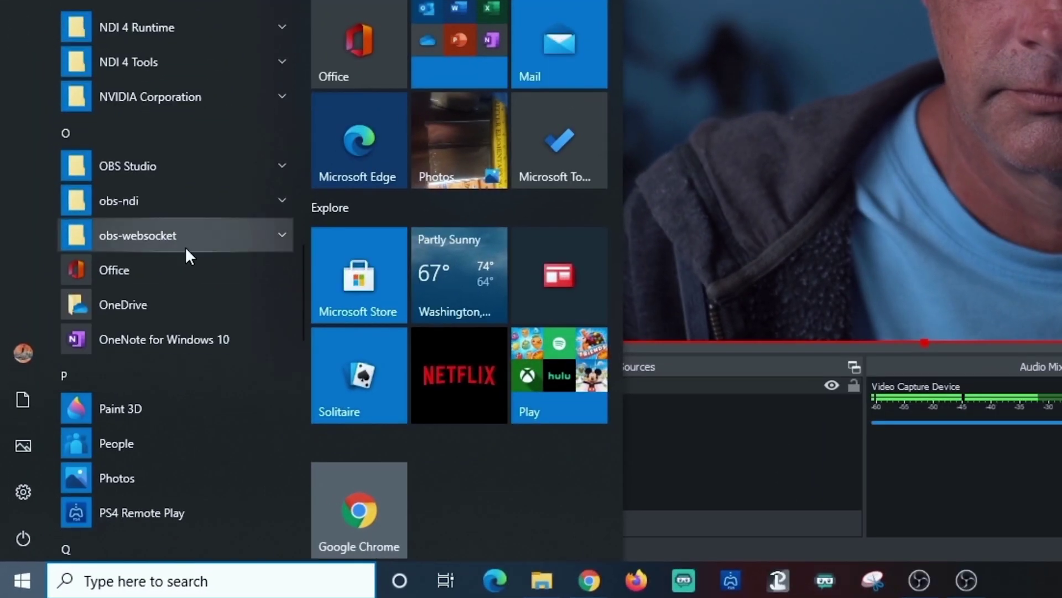
{"action": "scroll", "coordinate": [234, 211], "scroll_direction": "down", "scroll_amount": 8}
{"action": "scroll", "coordinate": [234, 211], "scroll_direction": "up", "scroll_amount": 10}
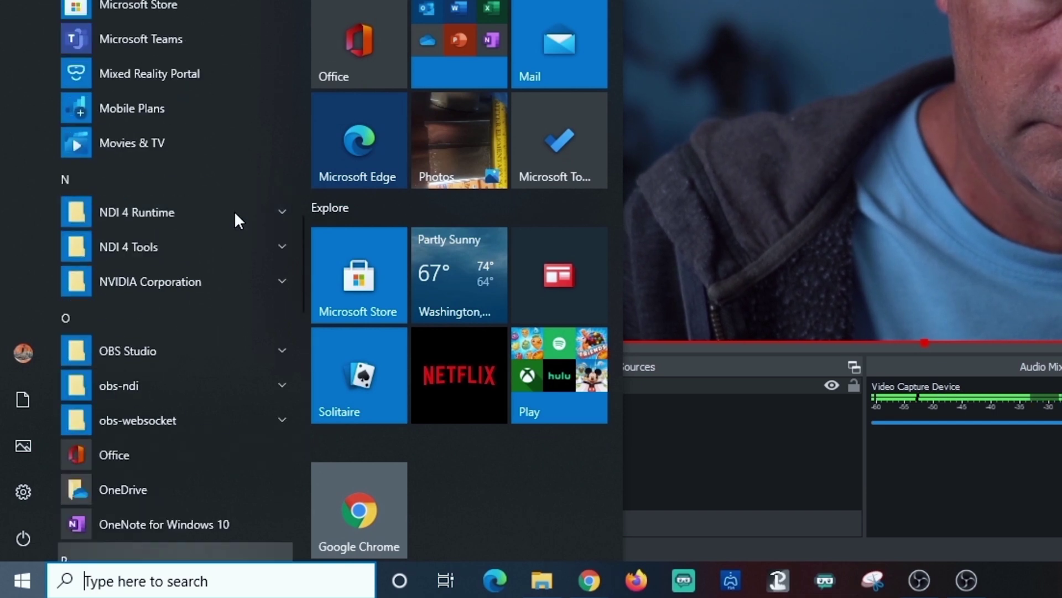
{"action": "left_click", "coordinate": [222, 246]}
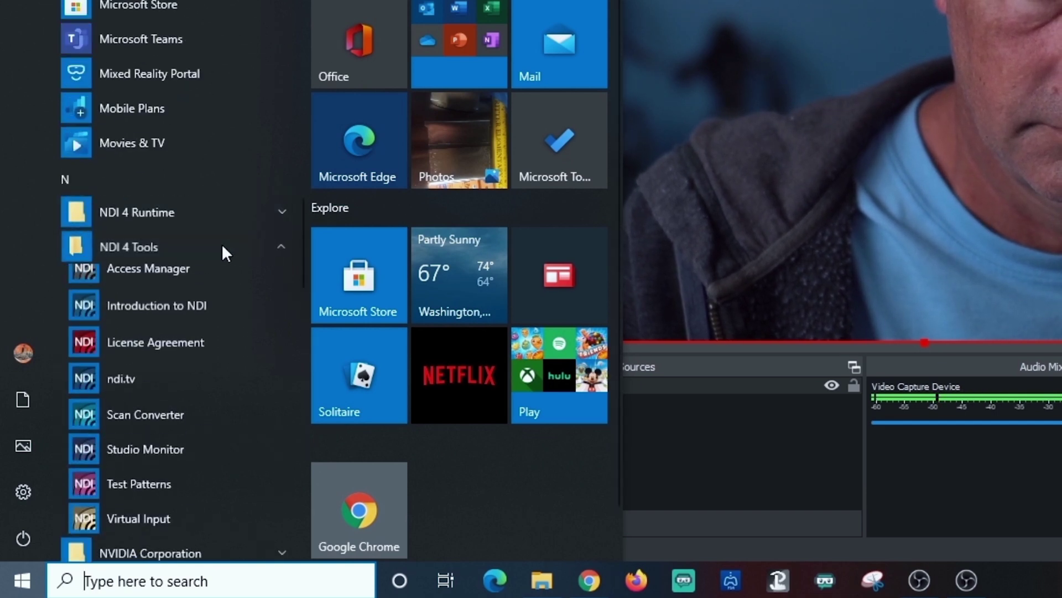
{"action": "left_click", "coordinate": [138, 523]}
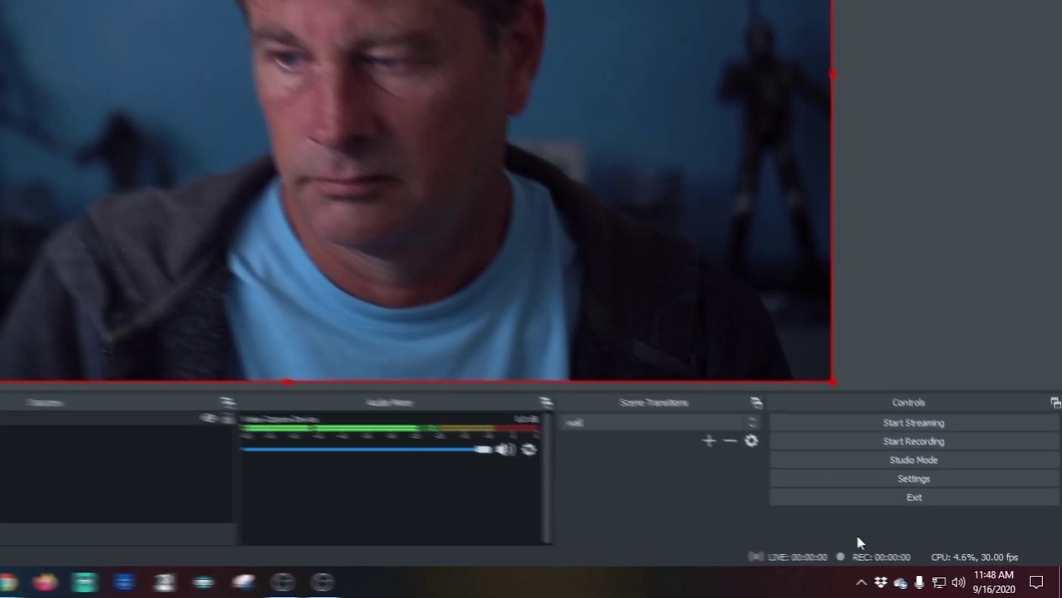
Confirm Virtual Input's tray menu shows MAIN > OBS, 1080p30 video and +20dB audio.
{"action": "left_click", "coordinate": [861, 582]}
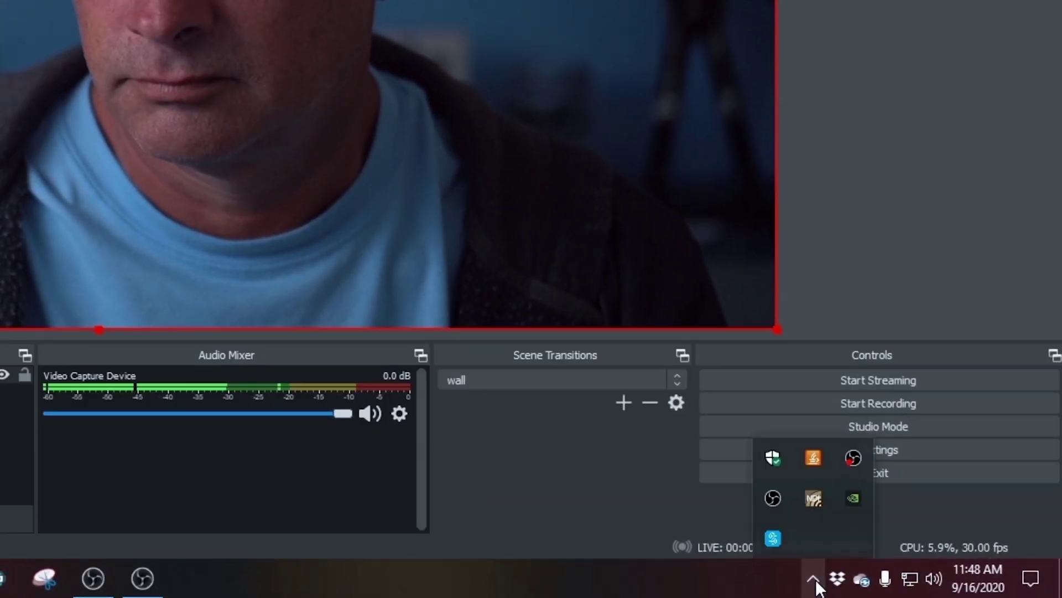
{"action": "right_click", "coordinate": [815, 500]}
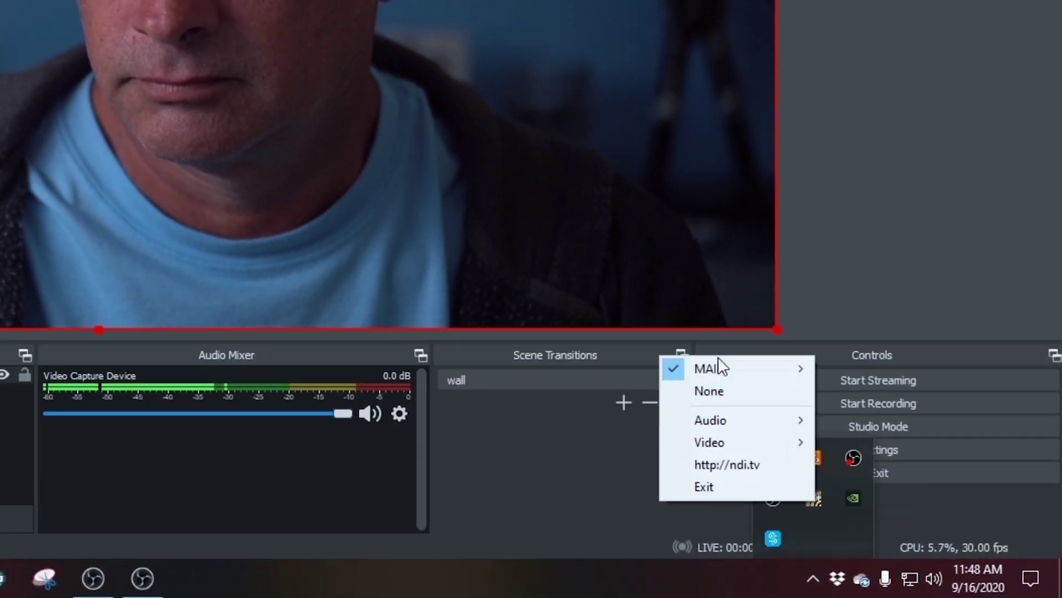
{"action": "mouse_move", "coordinate": [718, 365]}
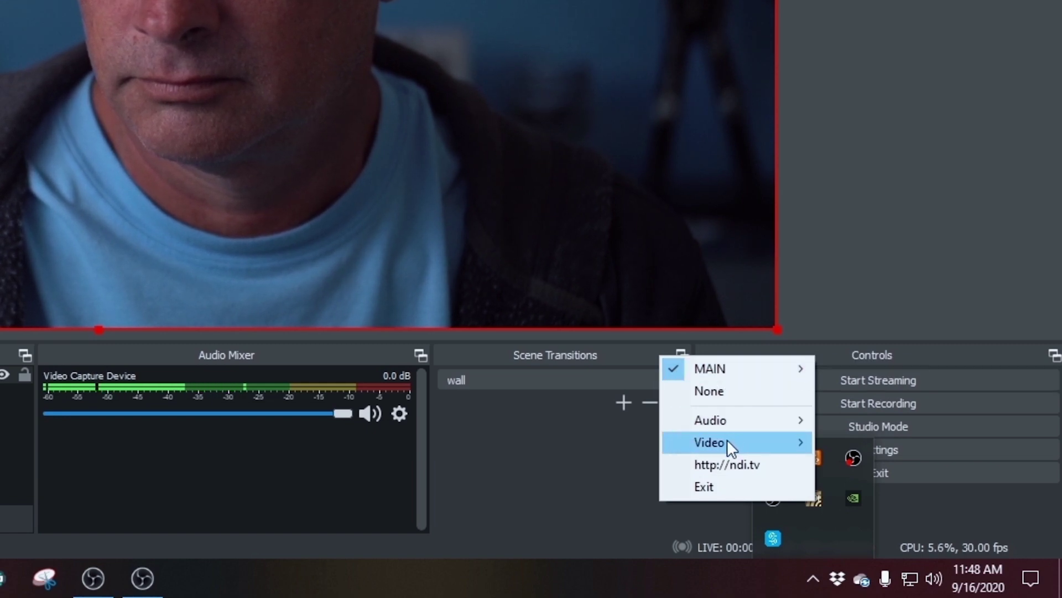
{"action": "mouse_move", "coordinate": [727, 439]}
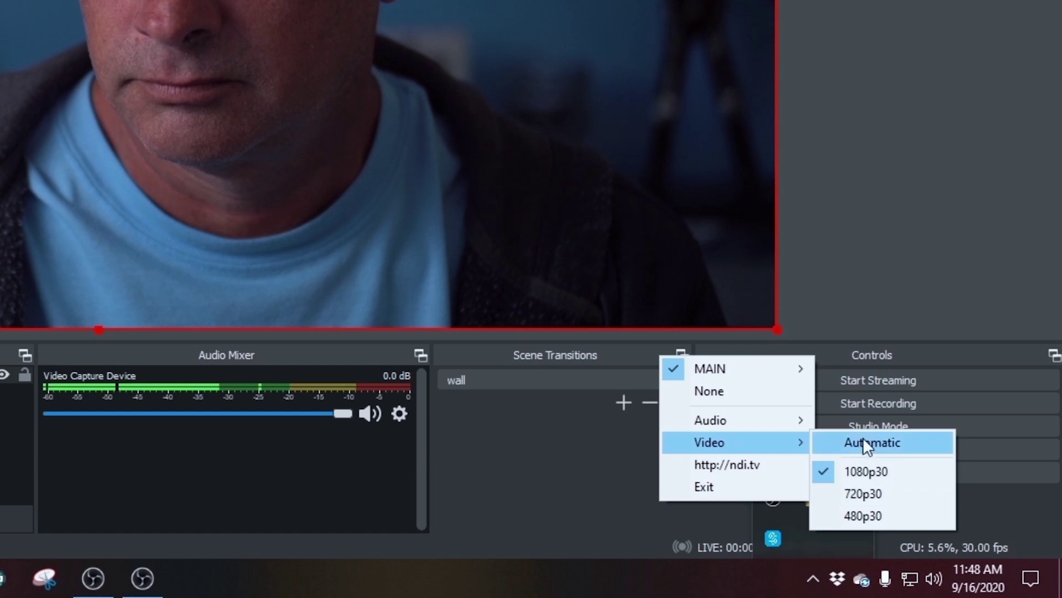
{"action": "mouse_move", "coordinate": [715, 418]}
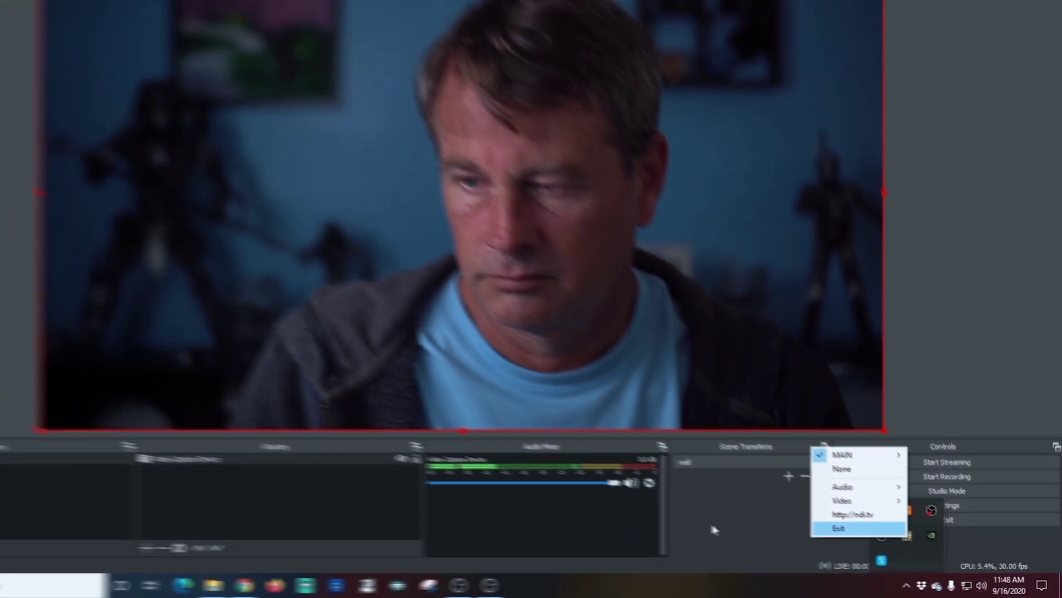
In Restream Studio, set video input to NewTek NDI Video and audio output to USB speakers.
{"action": "left_click", "coordinate": [339, 586]}
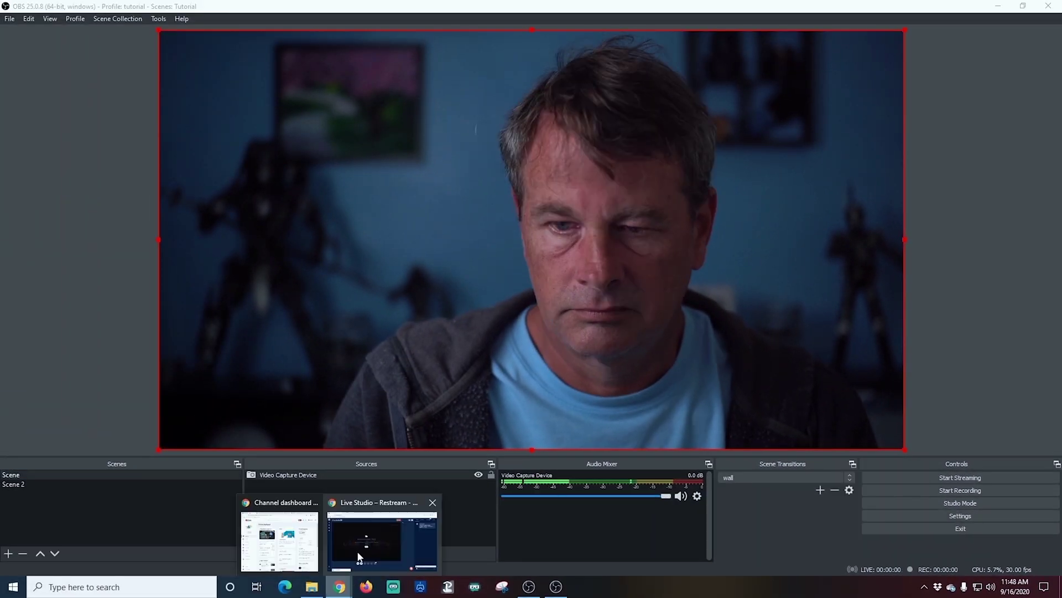
{"action": "left_click", "coordinate": [380, 548]}
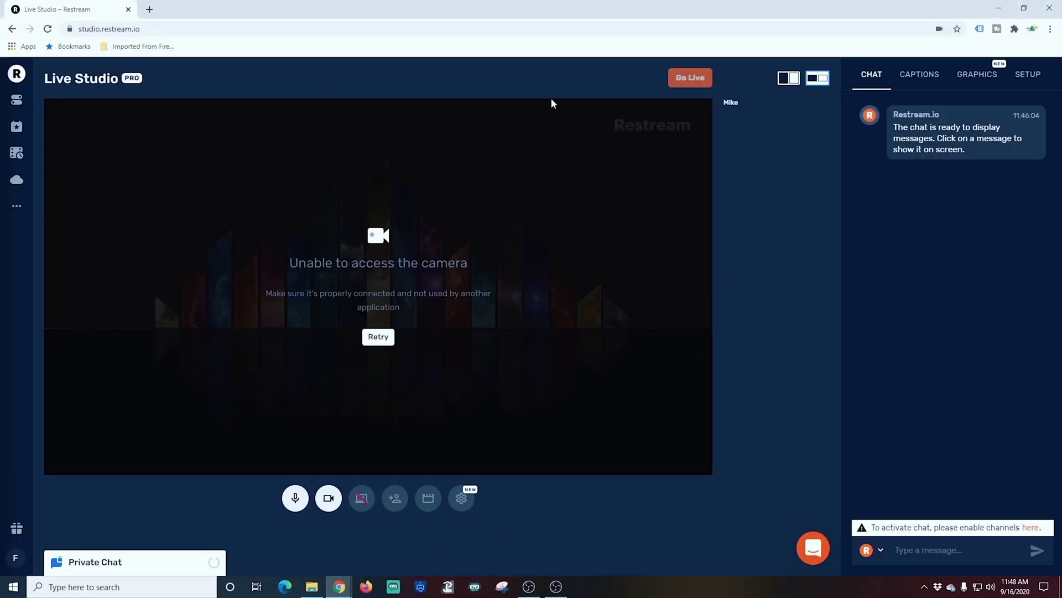
{"action": "left_click", "coordinate": [461, 497]}
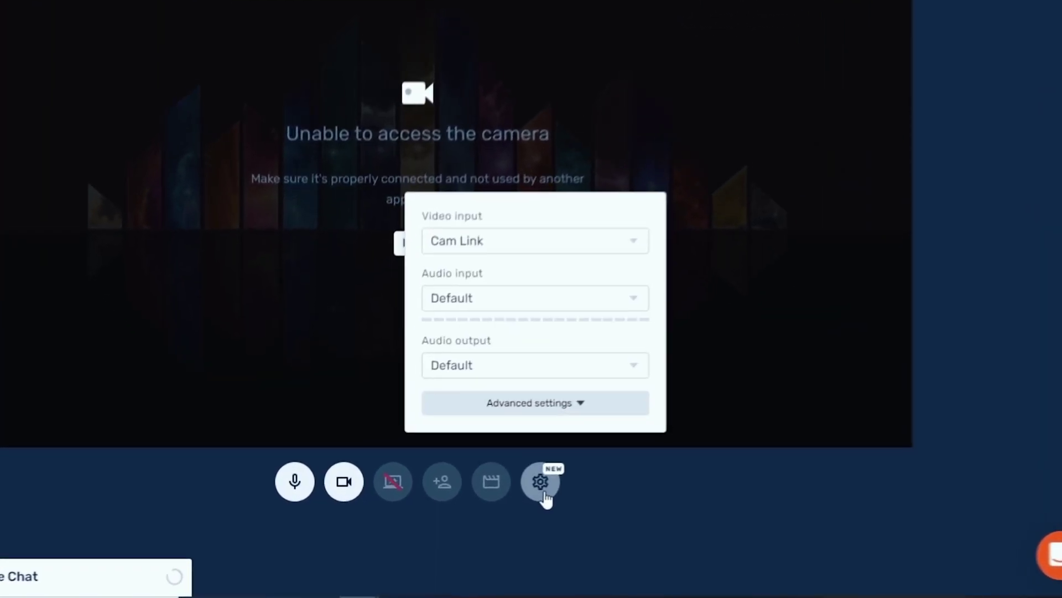
{"action": "left_click", "coordinate": [646, 229]}
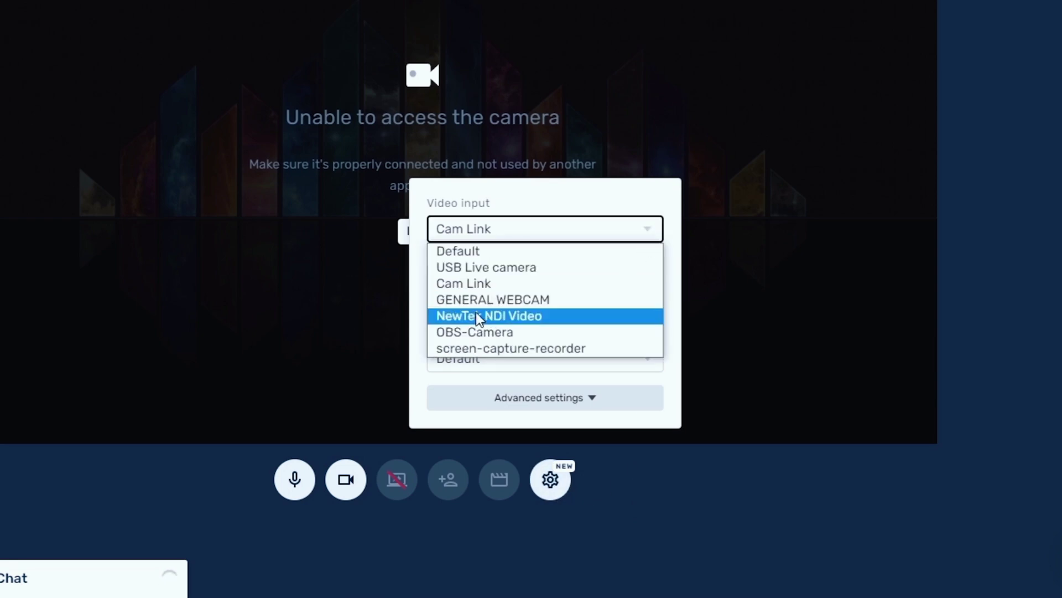
{"action": "left_click", "coordinate": [476, 316]}
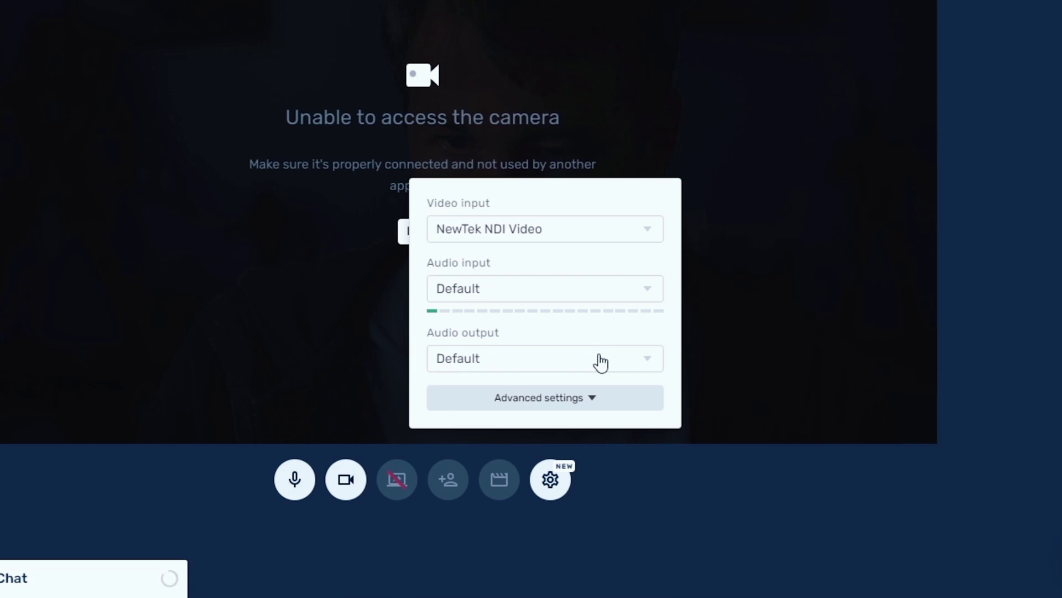
{"action": "left_click", "coordinate": [601, 359]}
{"action": "left_click", "coordinate": [547, 412]}
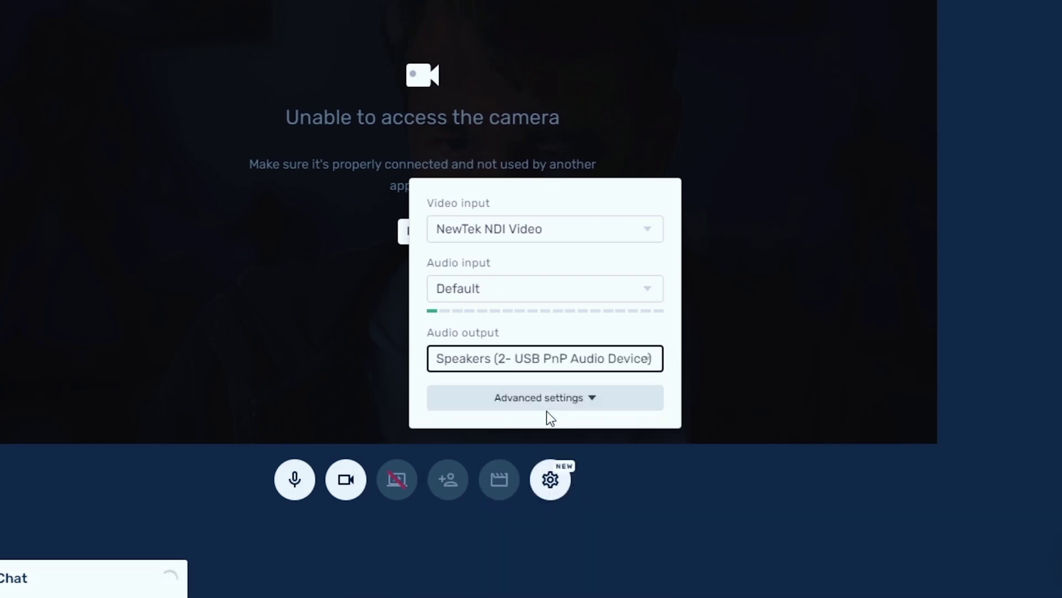
{"action": "left_click", "coordinate": [643, 453]}
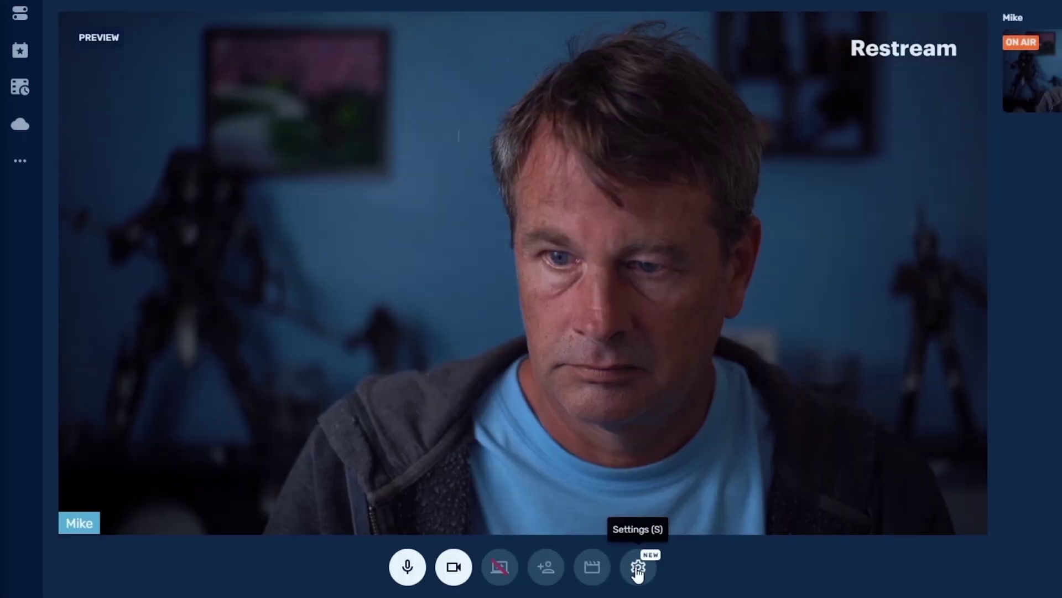
Set audio input to Line (NewTek NDI Audio) and keep Full HD quality under Advanced settings.
{"action": "left_click", "coordinate": [637, 569]}
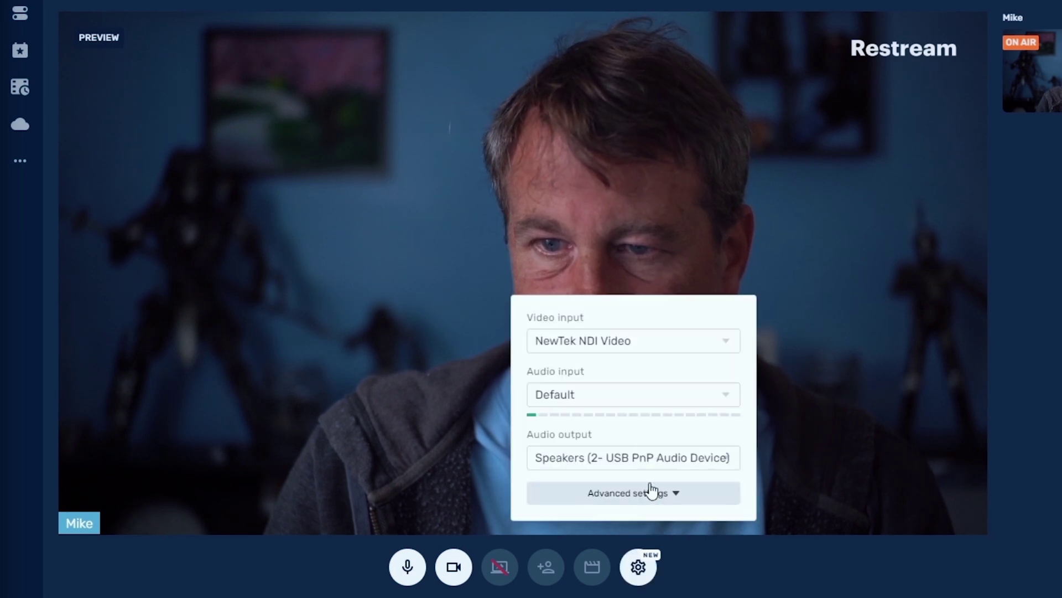
{"action": "left_click", "coordinate": [642, 403]}
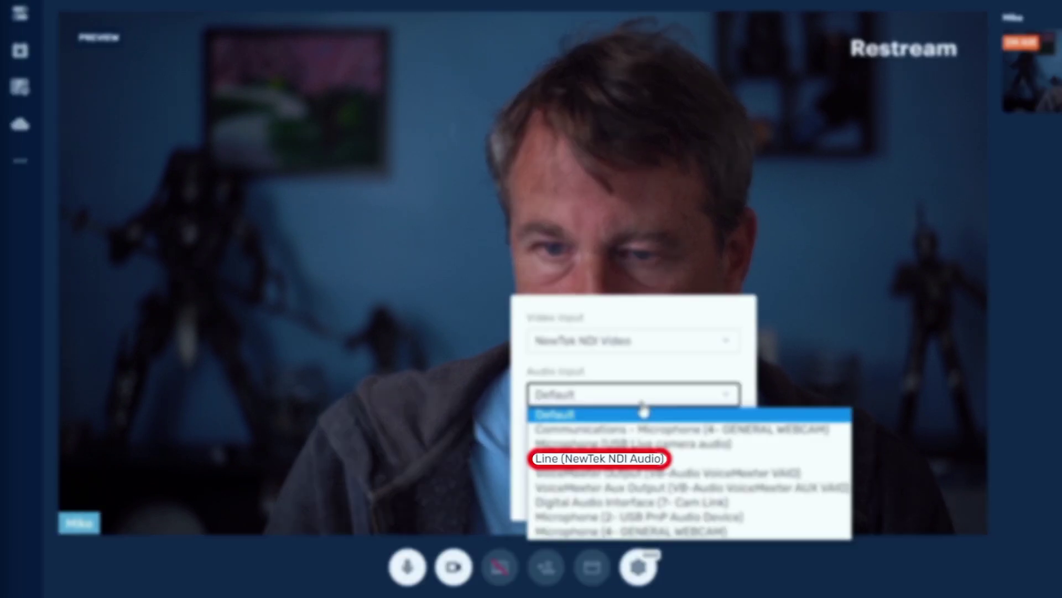
{"action": "left_click", "coordinate": [597, 459]}
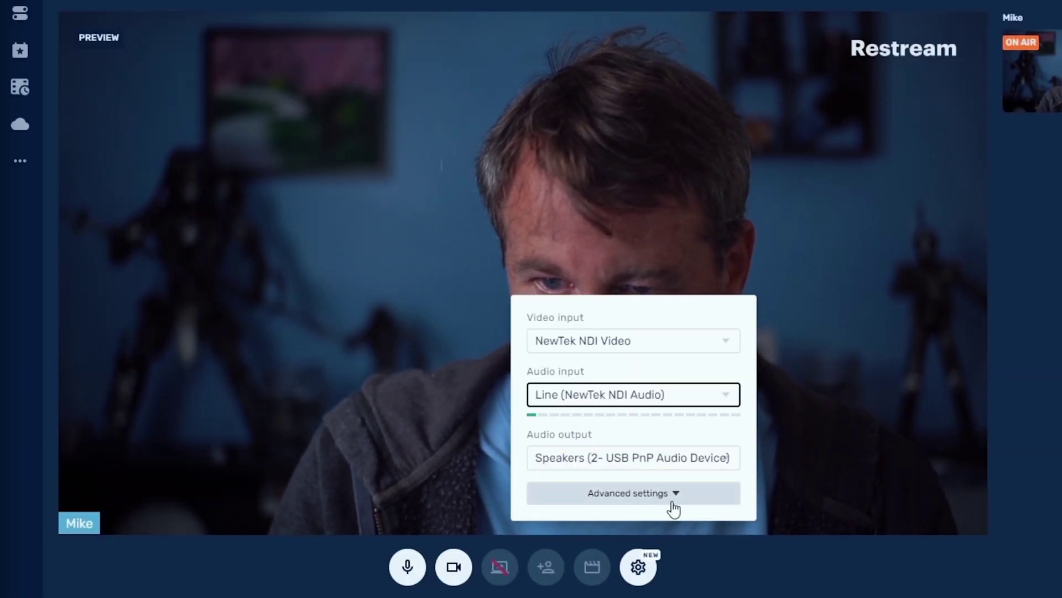
{"action": "left_click", "coordinate": [673, 508]}
{"action": "left_click", "coordinate": [687, 336]}
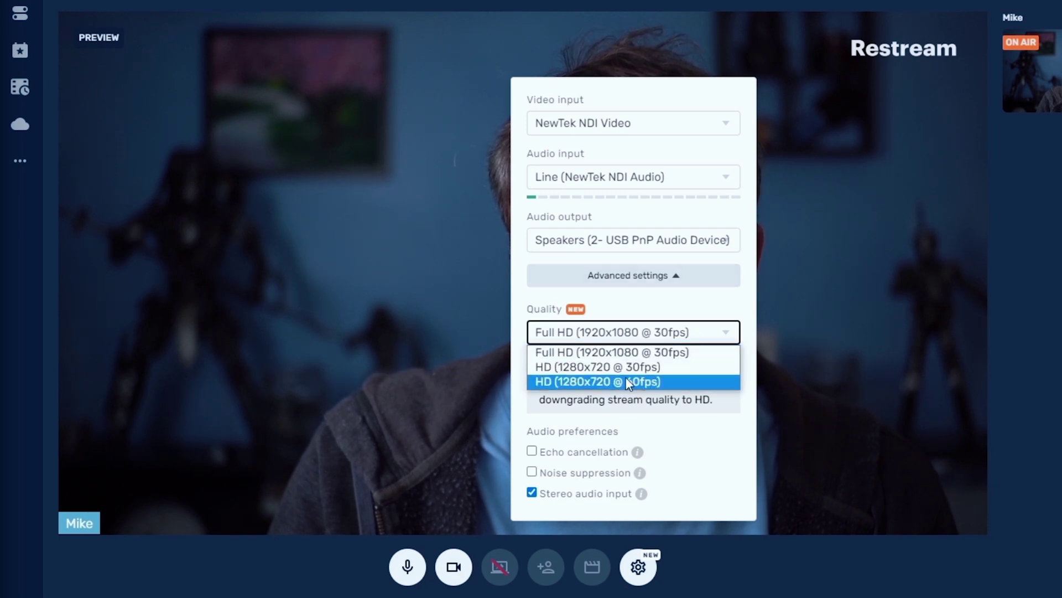
{"action": "left_click", "coordinate": [684, 459]}
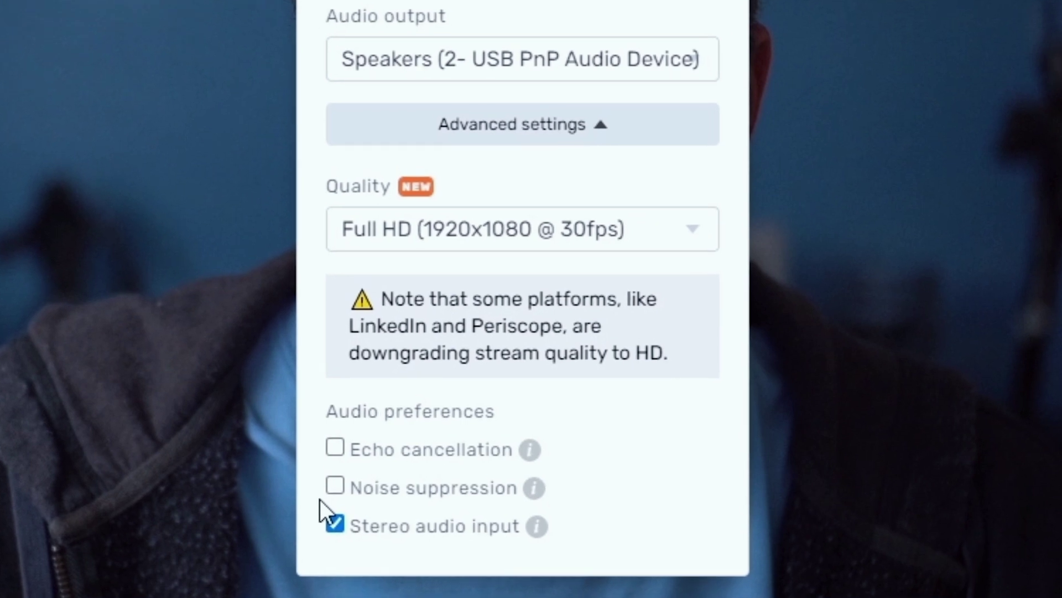
{"action": "mouse_move", "coordinate": [534, 527]}
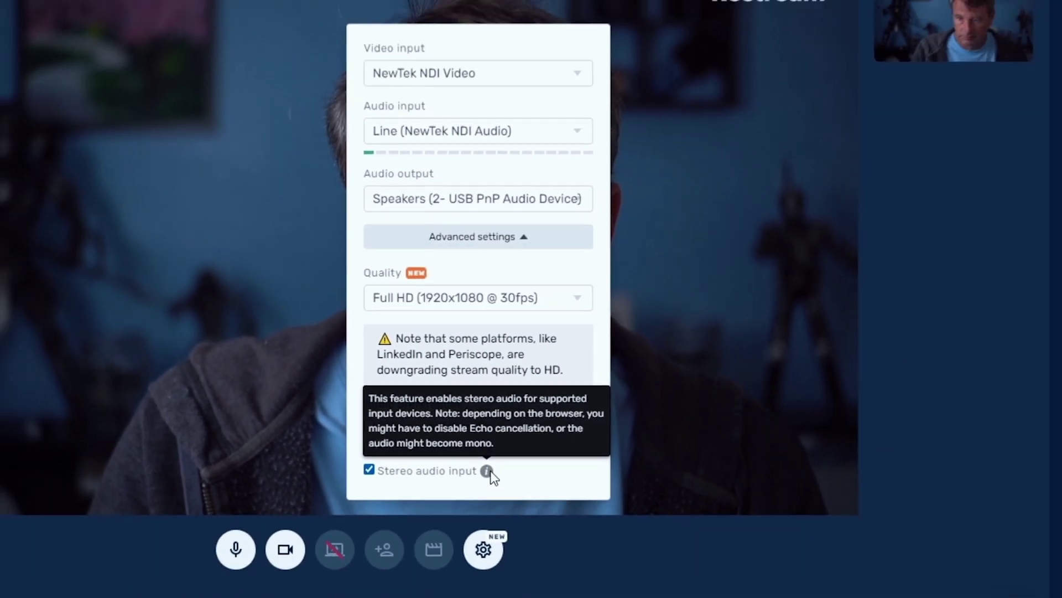
{"action": "left_click", "coordinate": [557, 534]}
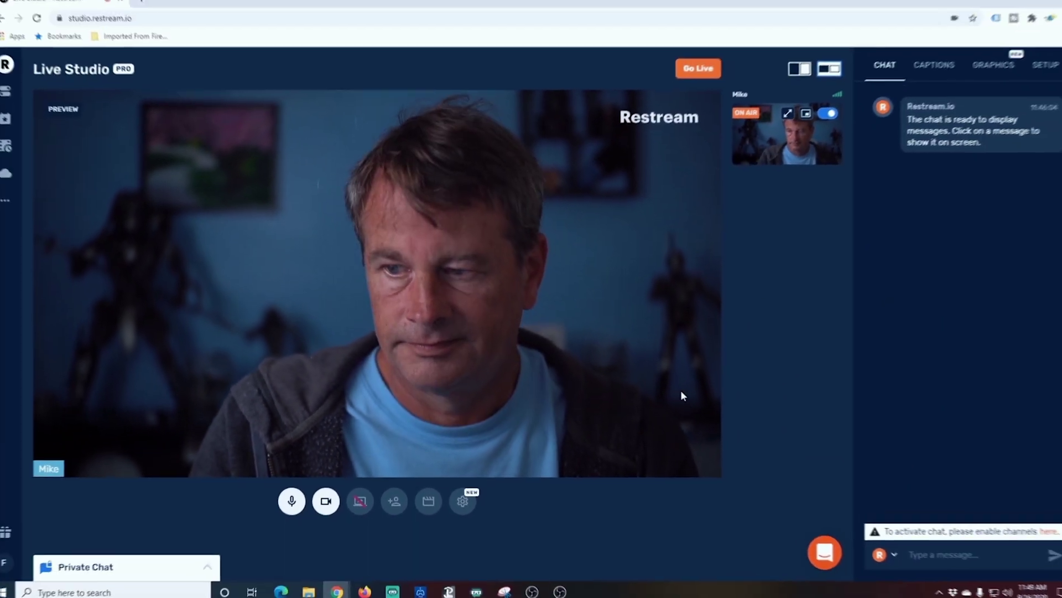
Snap the Restream studio to the right half and OBS to the left, then test with OBS Scene 2.
{"action": "left_click_drag", "start_coordinate": [513, 5], "coordinate": [1061, 79]}
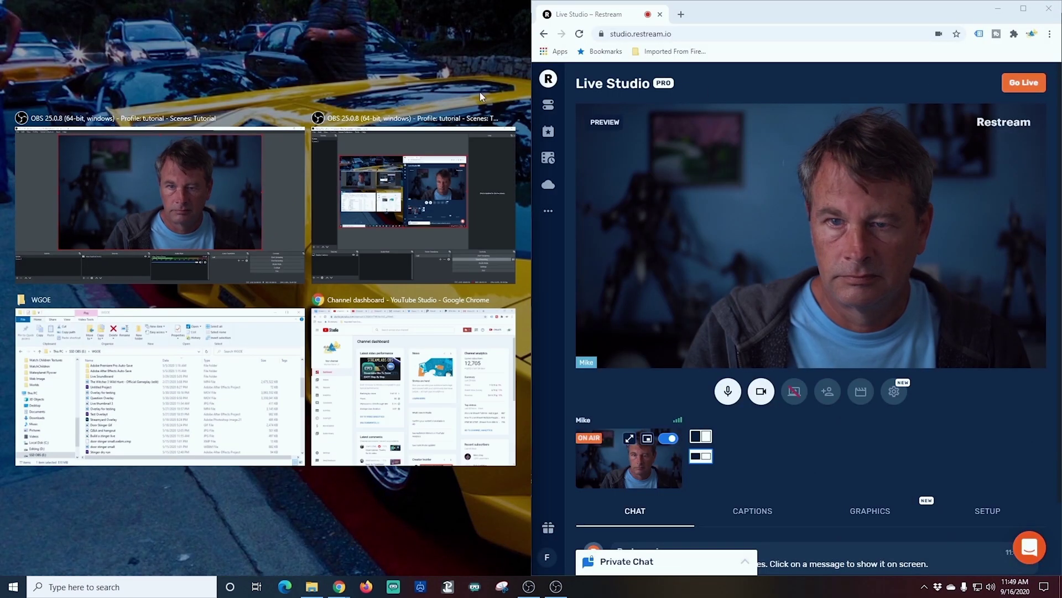
{"action": "left_click", "coordinate": [156, 192]}
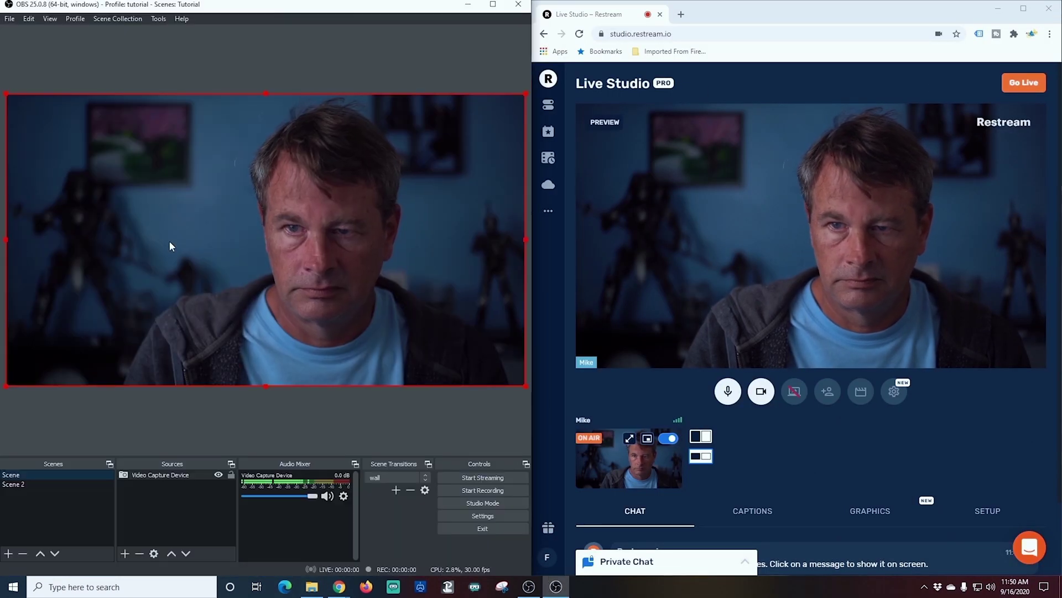
{"action": "left_click", "coordinate": [31, 484]}
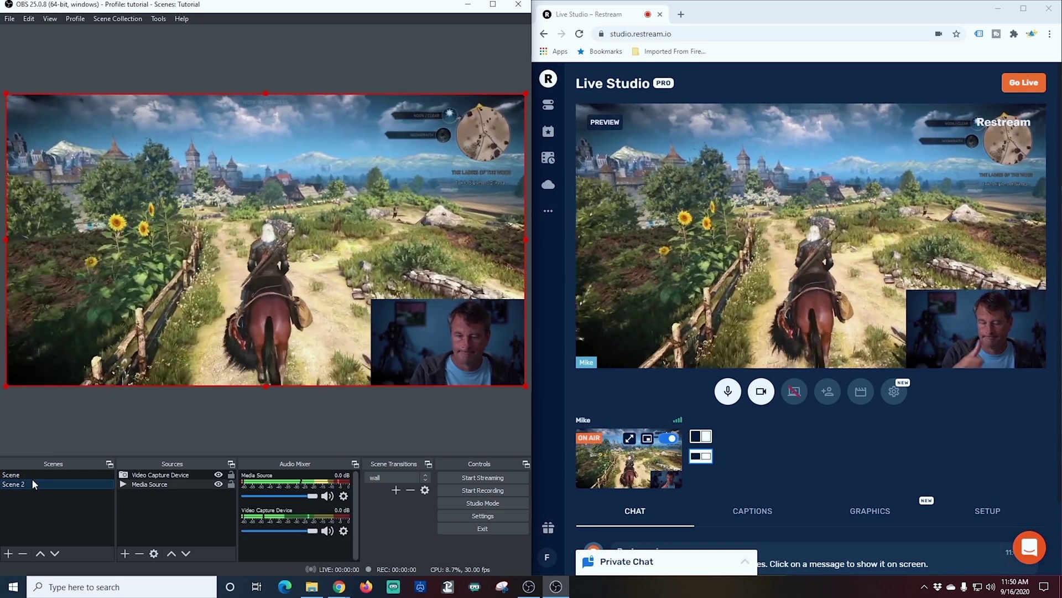
Return OBS to the webcam Scene, maximize Restream, and show the chat welcome message on stream.
{"action": "left_click", "coordinate": [31, 475]}
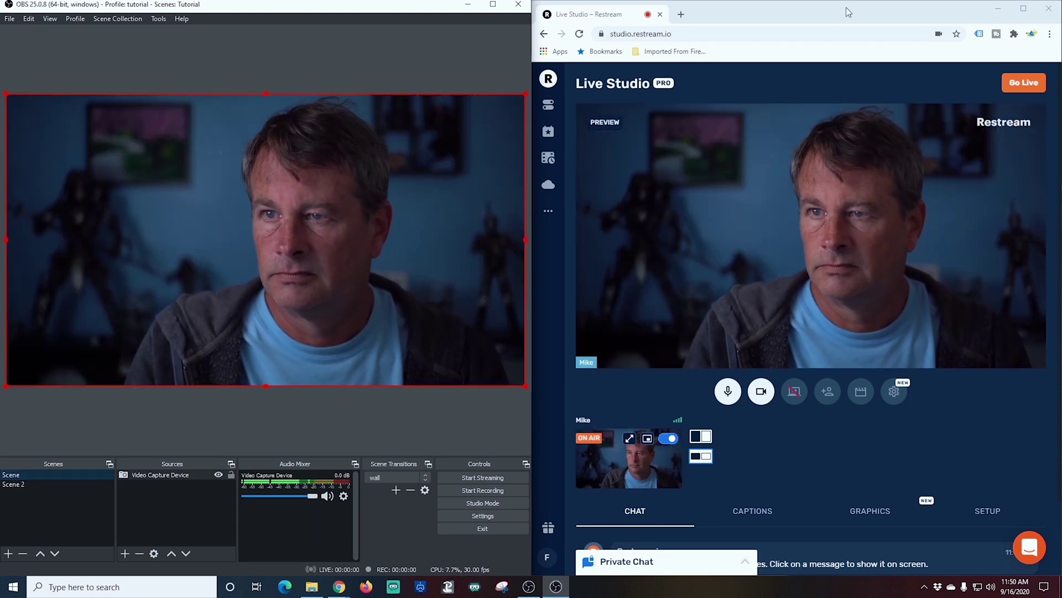
{"action": "double_click", "coordinate": [848, 12]}
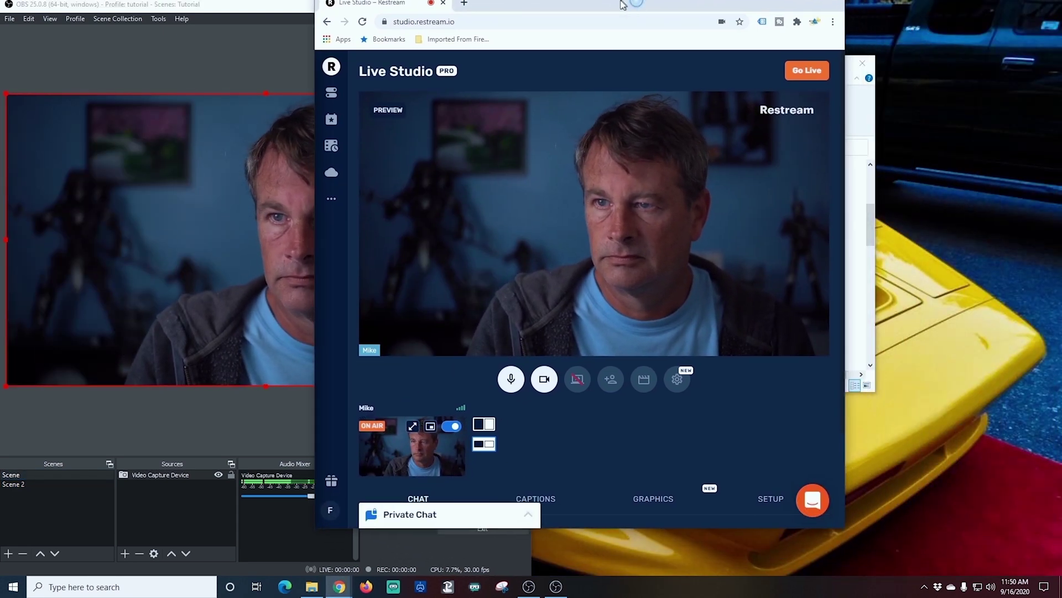
{"action": "left_click", "coordinate": [958, 152]}
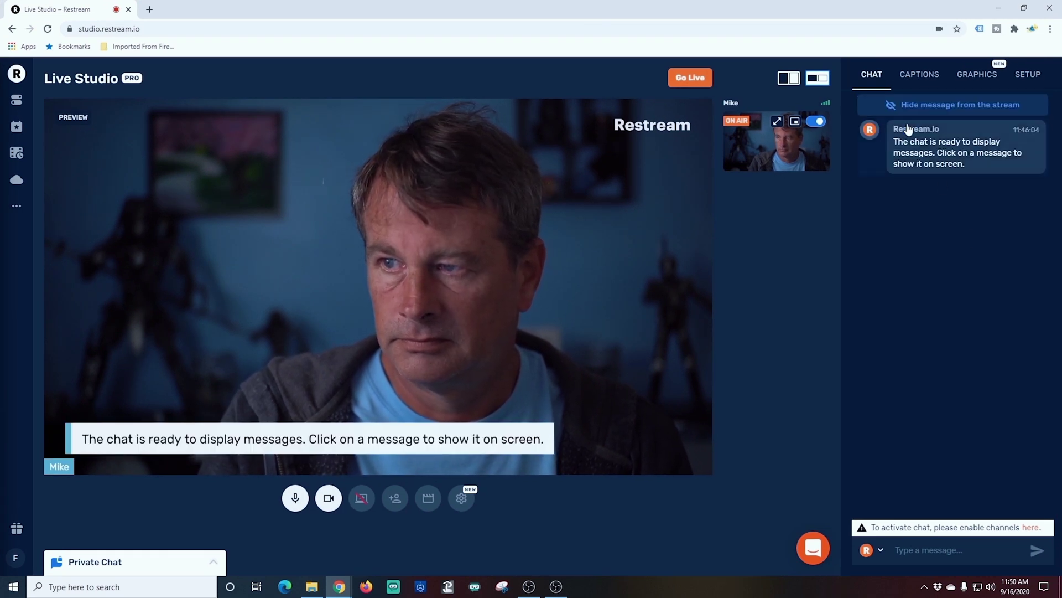
Swap the chat banner for the Easy Lower Thirds! caption, switch OBS to Scene 2, then hide the caption.
{"action": "left_click", "coordinate": [918, 104]}
{"action": "left_click", "coordinate": [919, 74]}
{"action": "left_click", "coordinate": [919, 212]}
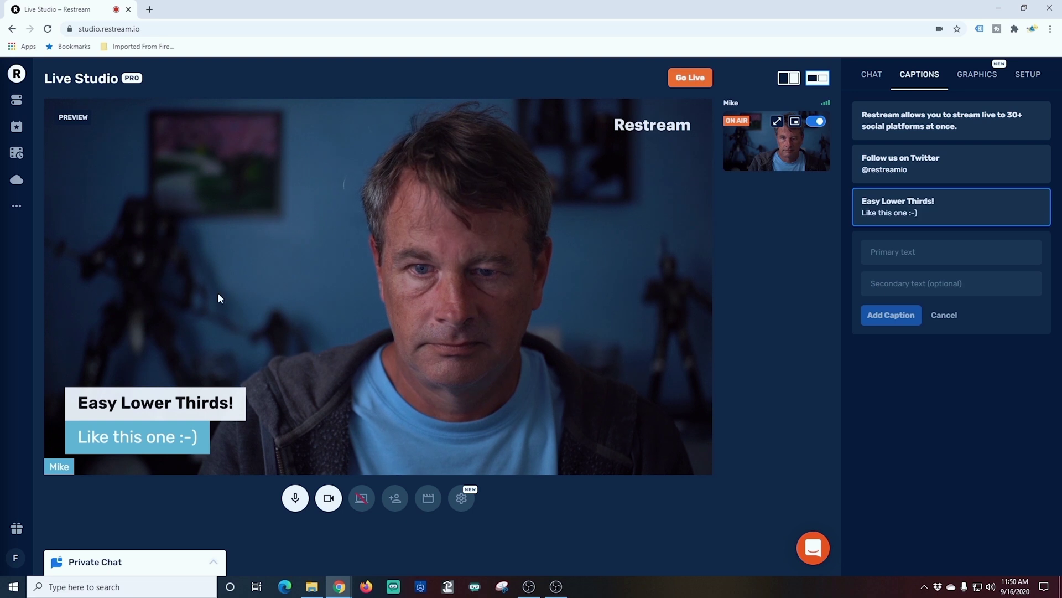
{"action": "left_click", "coordinate": [557, 590]}
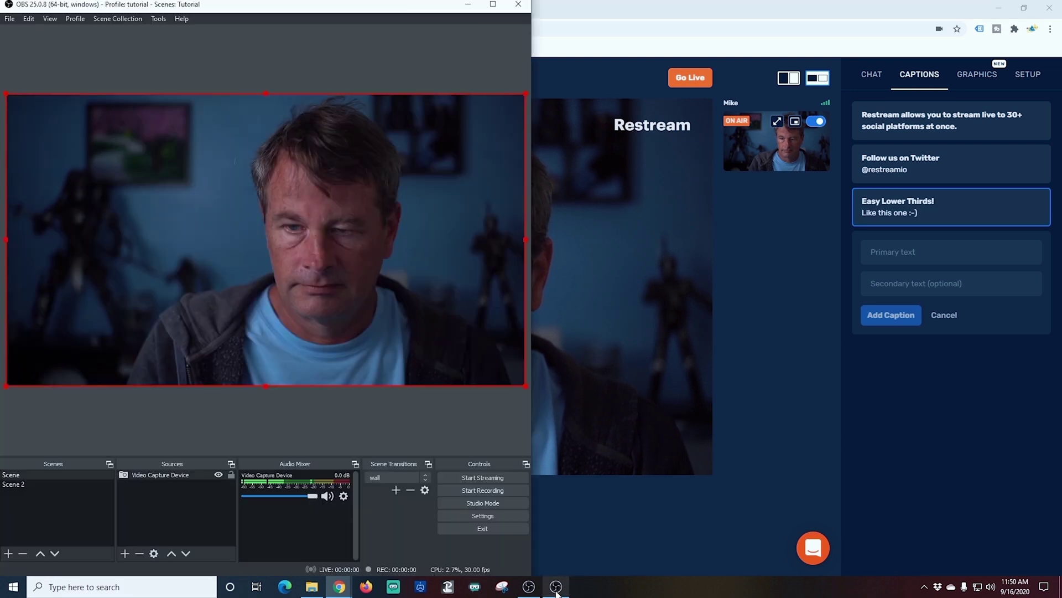
{"action": "left_click", "coordinate": [30, 482]}
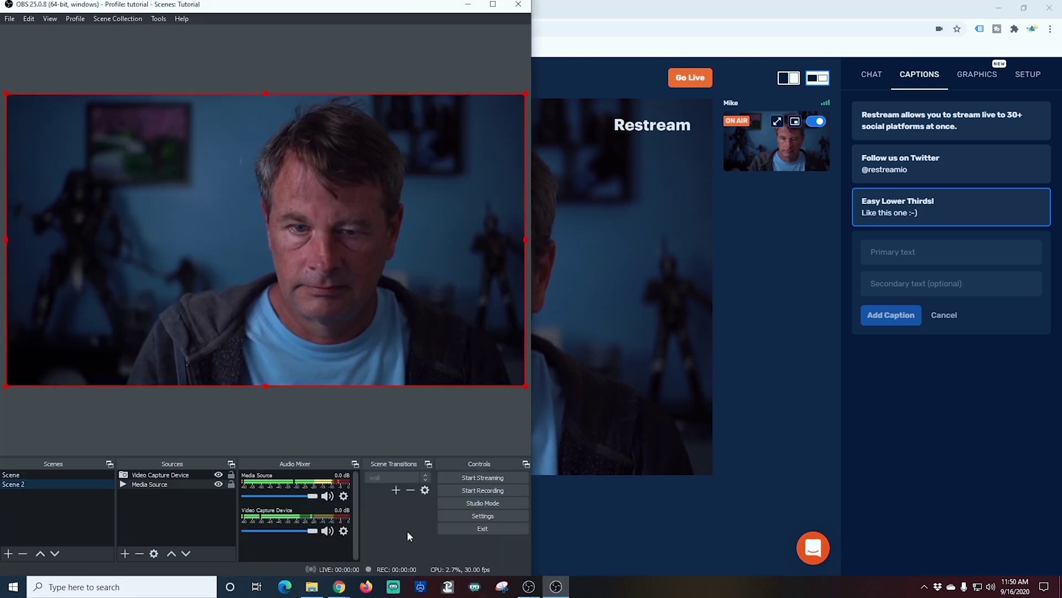
{"action": "left_click", "coordinate": [695, 506]}
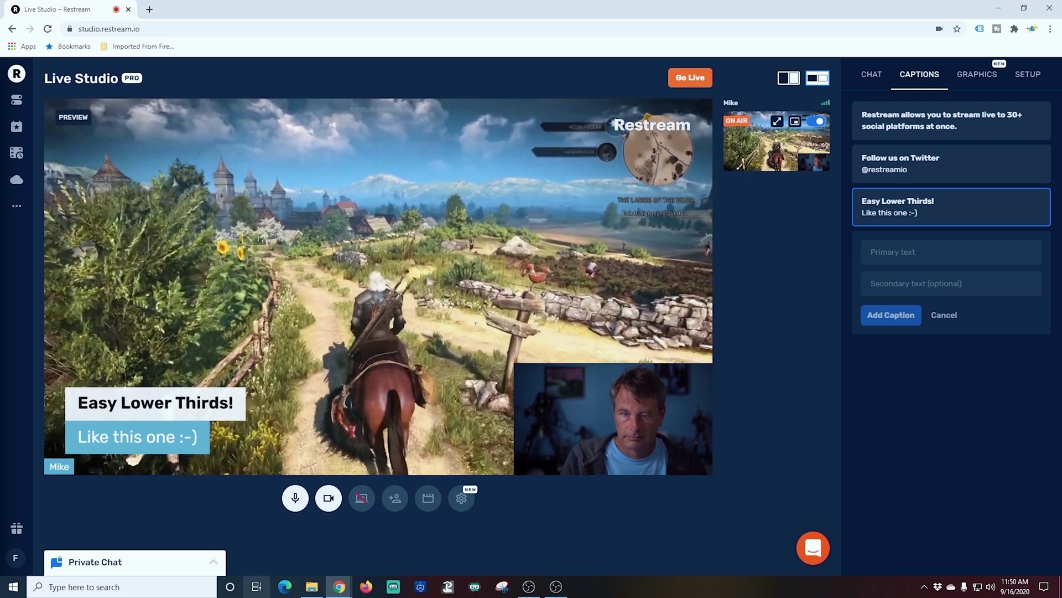
{"action": "left_click", "coordinate": [943, 213]}
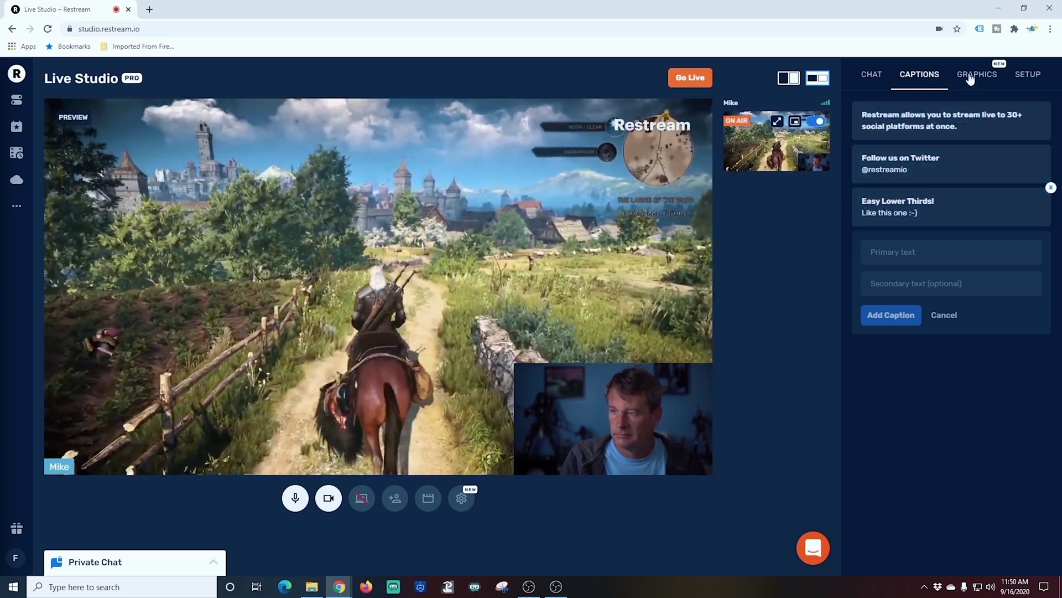
In Graphics, hide the LIVE Restream overlay from the preview.
{"action": "left_click", "coordinate": [977, 74]}
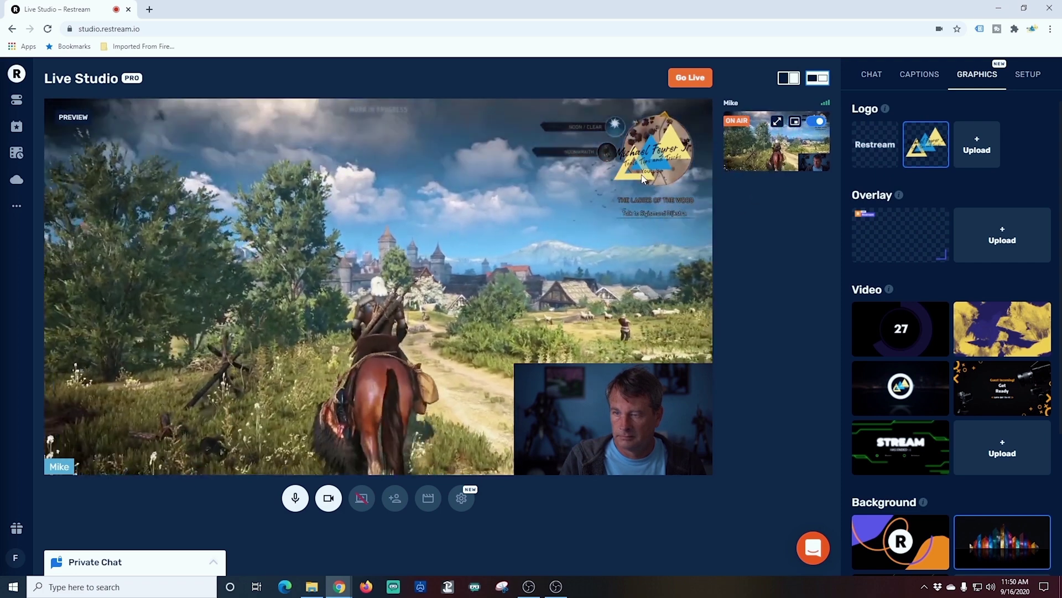
{"action": "mouse_move", "coordinate": [910, 230]}
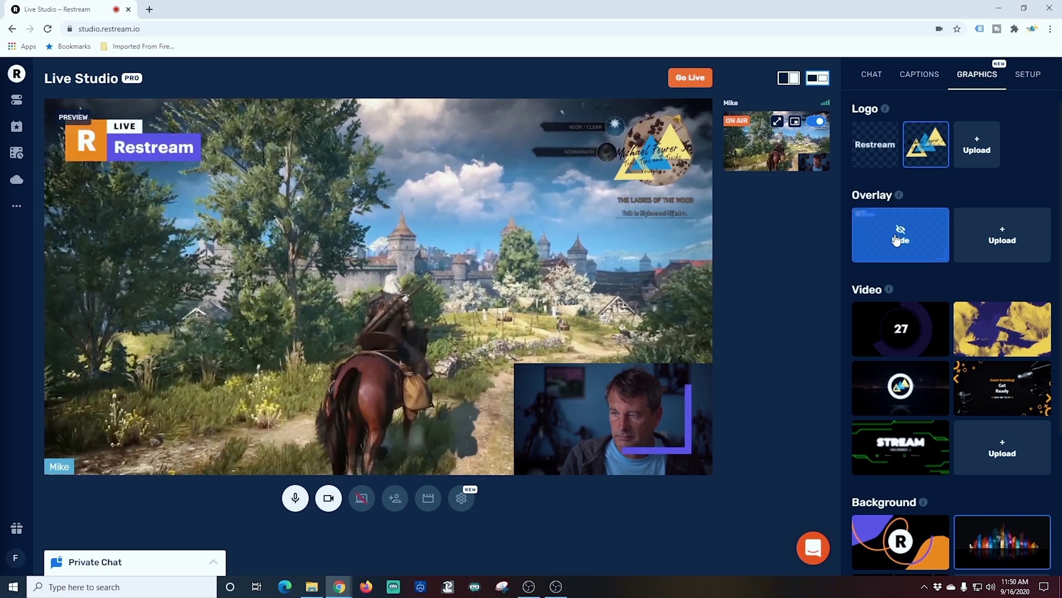
{"action": "left_click", "coordinate": [897, 239]}
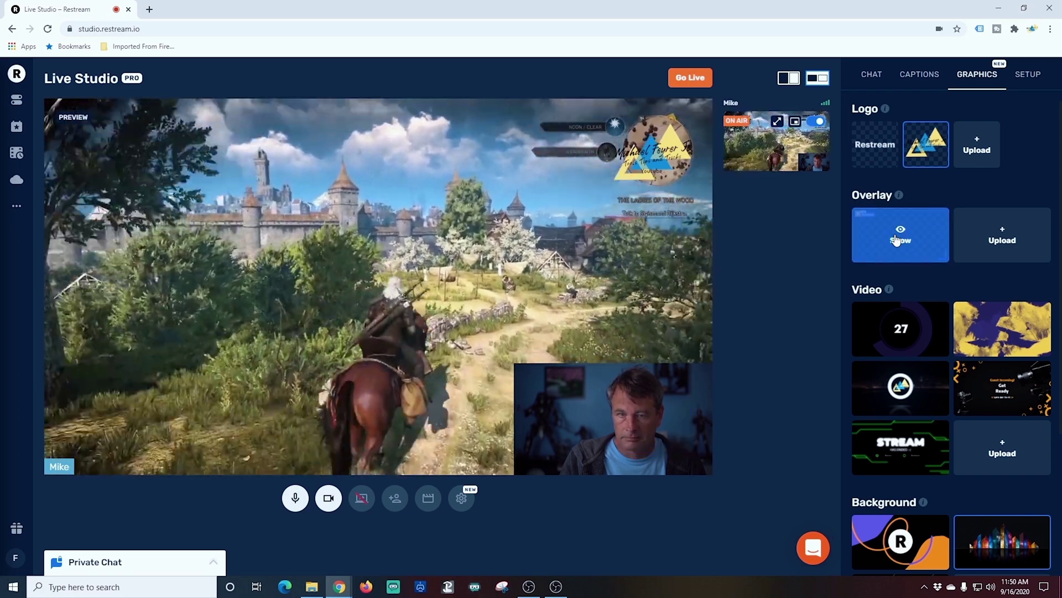
{"action": "scroll", "coordinate": [957, 331], "scroll_direction": "down", "scroll_amount": 3}
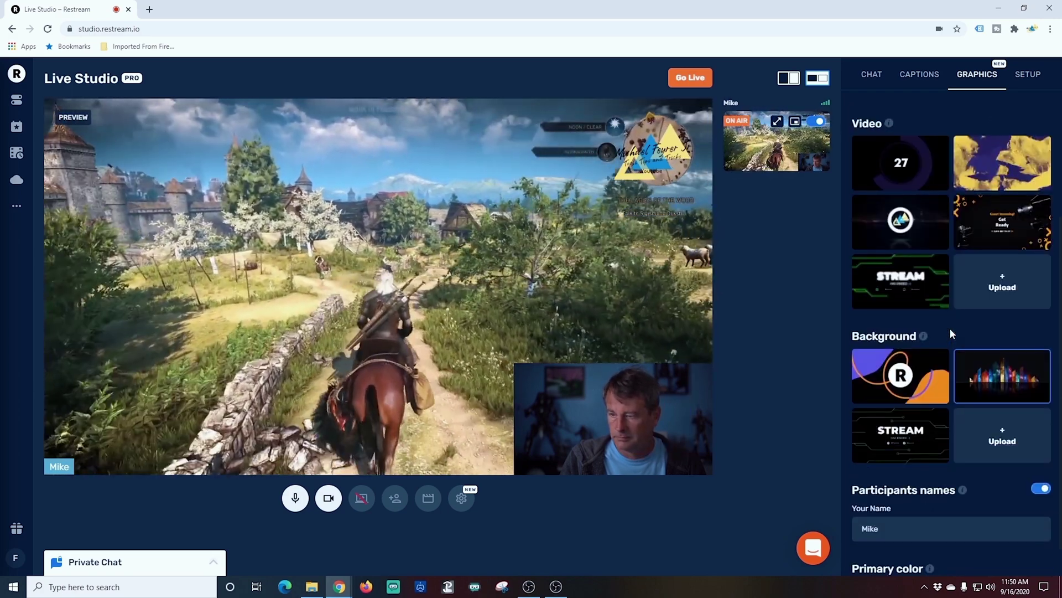
{"action": "scroll", "coordinate": [952, 333], "scroll_direction": "down", "scroll_amount": 1}
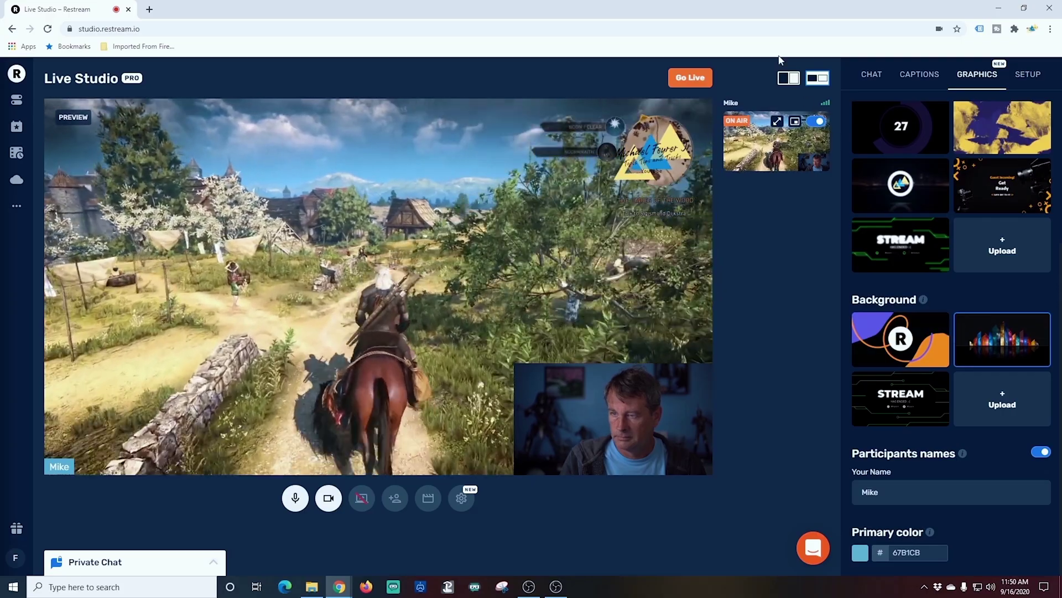
{"action": "scroll", "coordinate": [989, 330], "scroll_direction": "up", "scroll_amount": 4}
{"action": "mouse_move", "coordinate": [989, 331]}
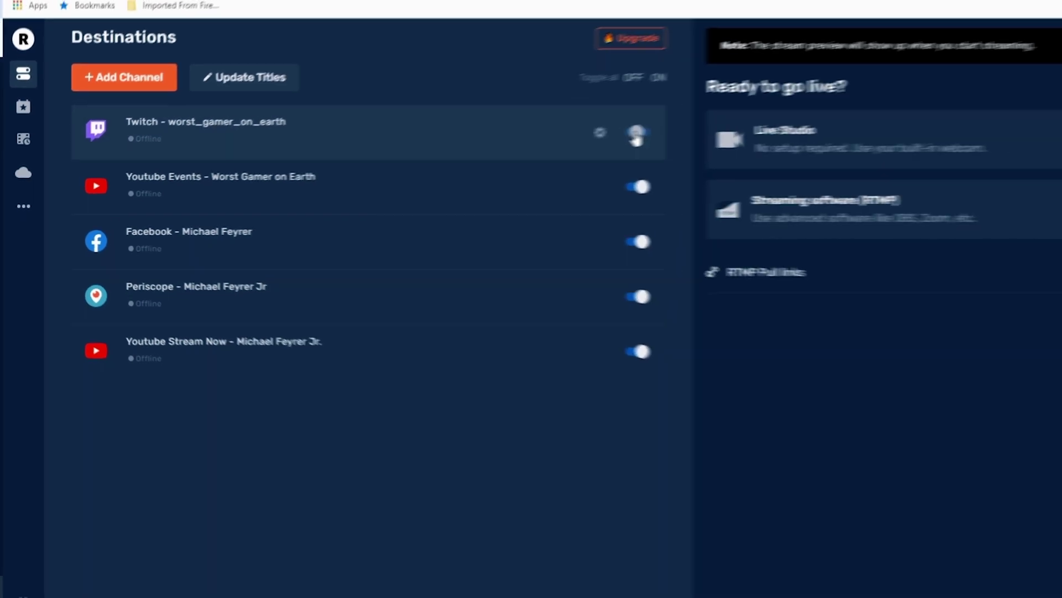
Start adding a new channel destination and scroll through the grid of streaming services.
{"action": "left_click", "coordinate": [147, 70]}
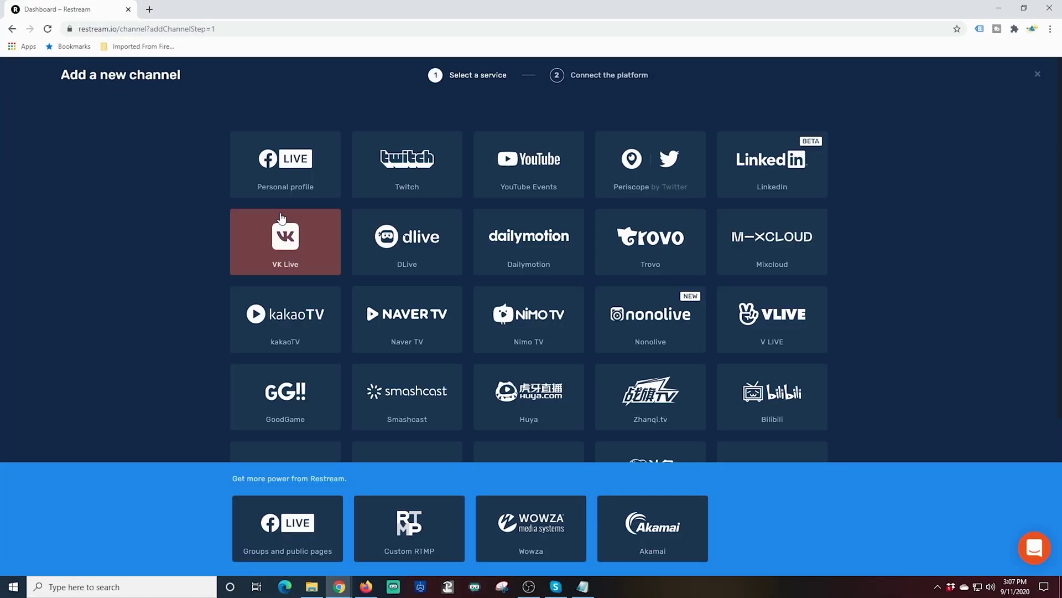
{"action": "scroll", "coordinate": [184, 201], "scroll_direction": "down", "scroll_amount": 2}
{"action": "scroll", "coordinate": [184, 208], "scroll_direction": "down", "scroll_amount": 2}
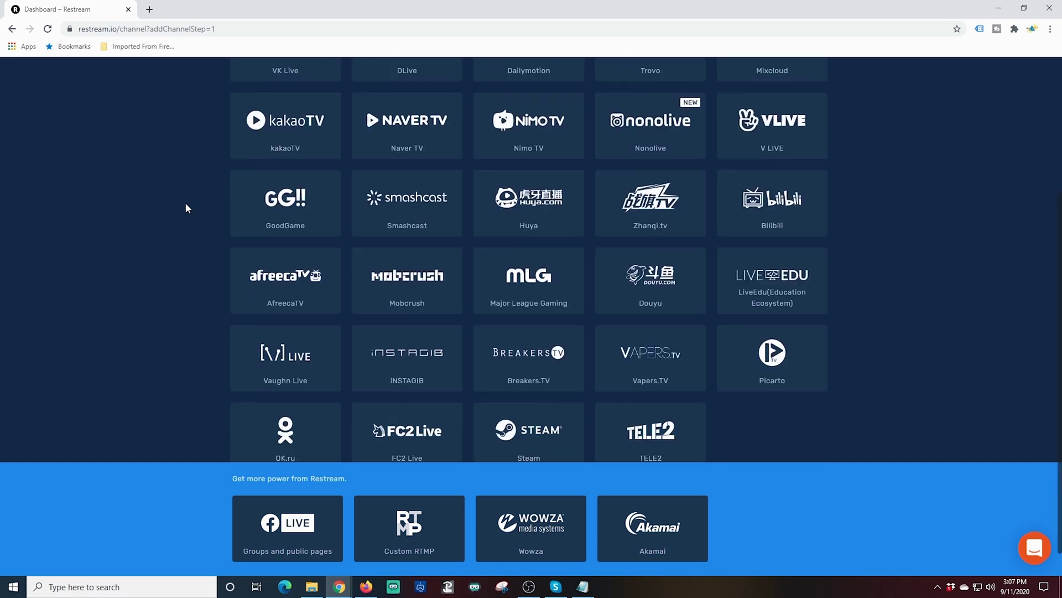